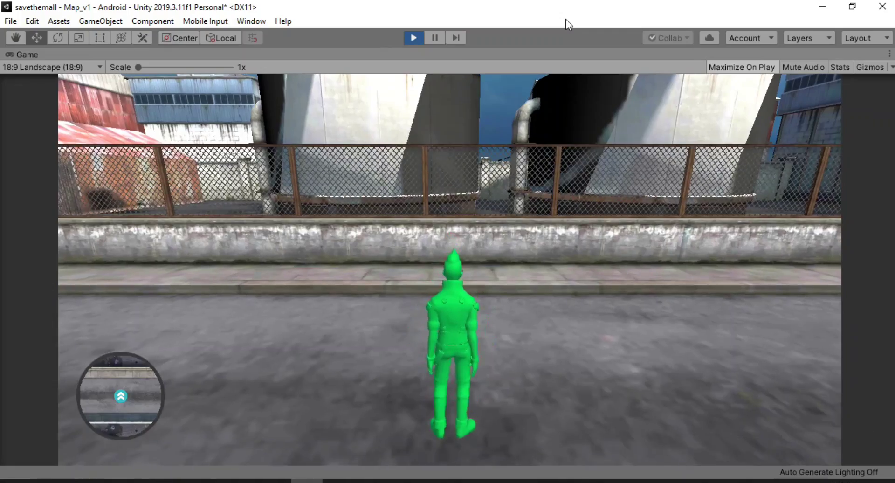
Step: Run the player along the road, down the alley and onto the rooftop to show the minimap following
{"action": "key", "text": "d"}
{"action": "key", "text": "d"}
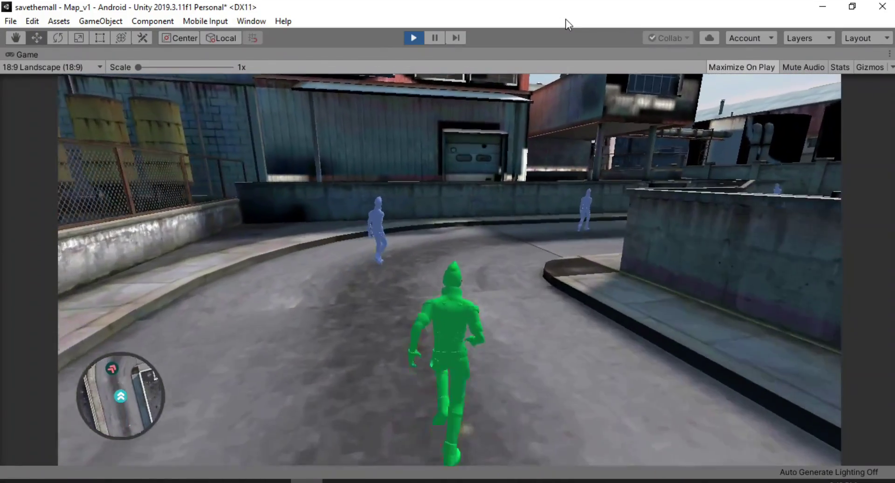
{"action": "key", "text": "w"}
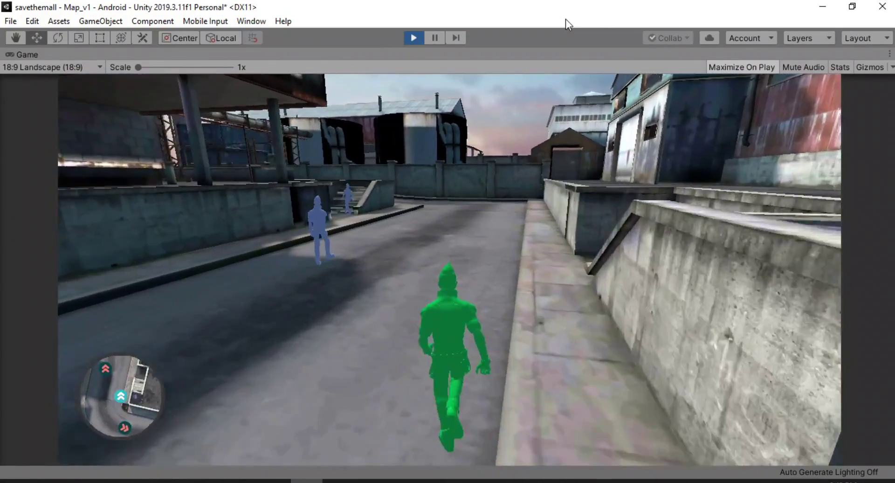
{"action": "key", "text": "a"}
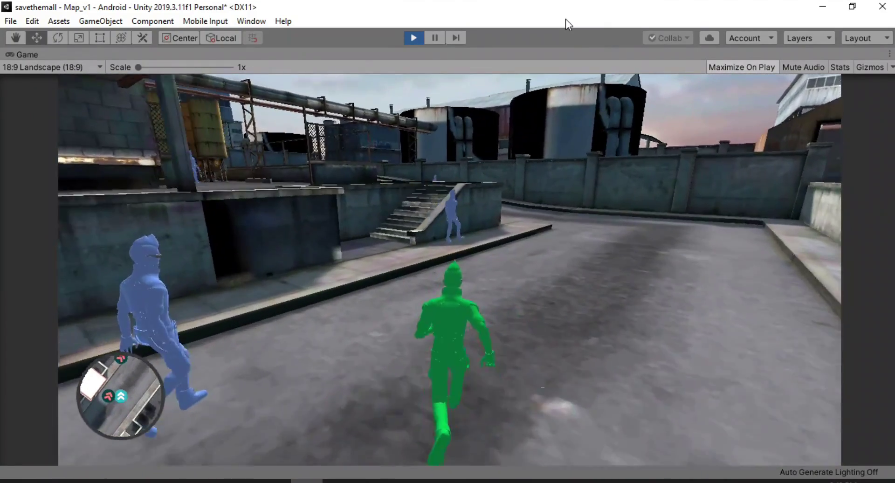
{"action": "key", "text": "w"}
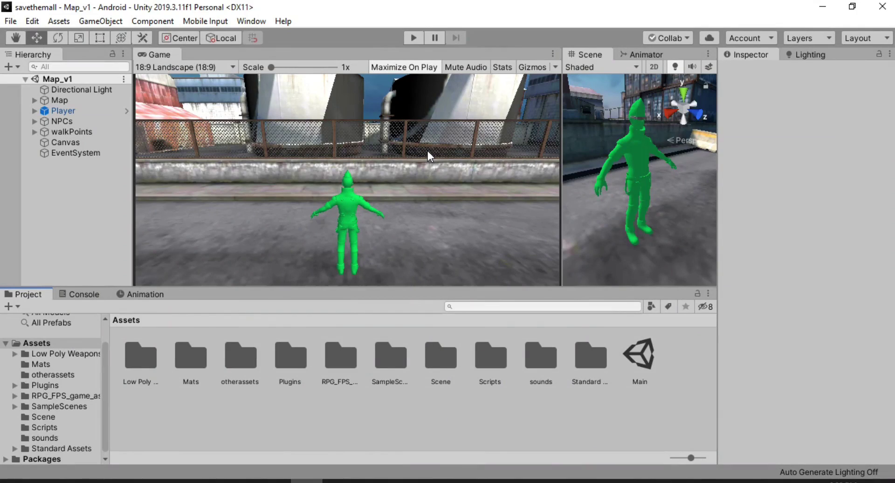
{"action": "left_click", "coordinate": [414, 39]}
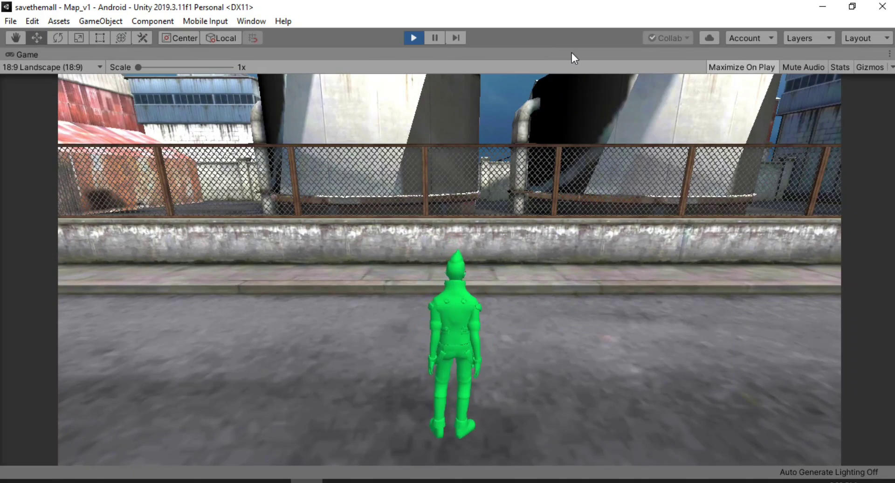
{"action": "key", "text": "w"}
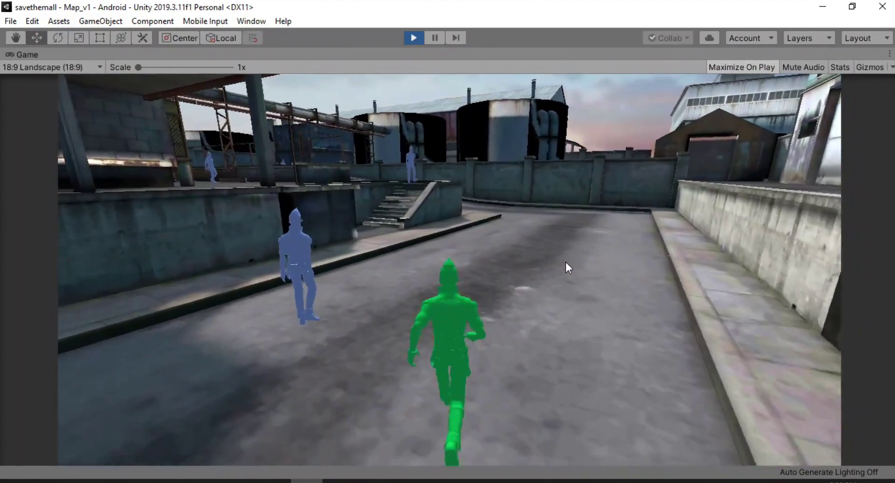
{"action": "key", "text": "a"}
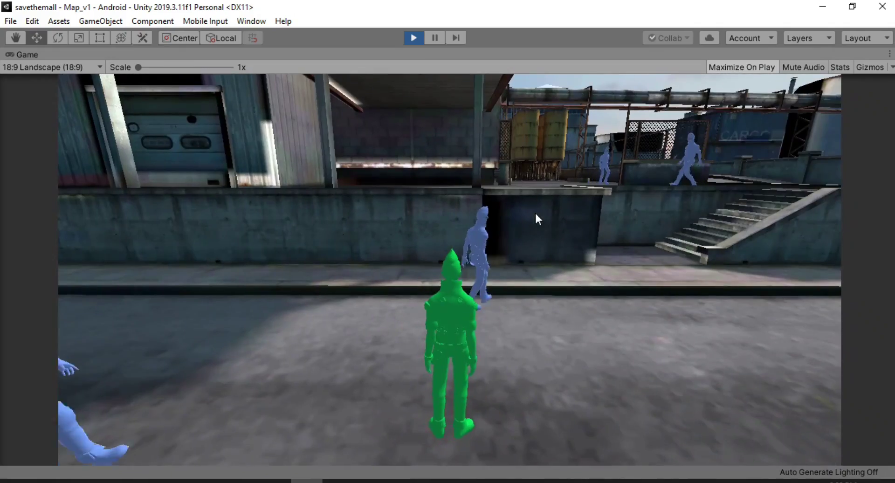
{"action": "key", "text": "w"}
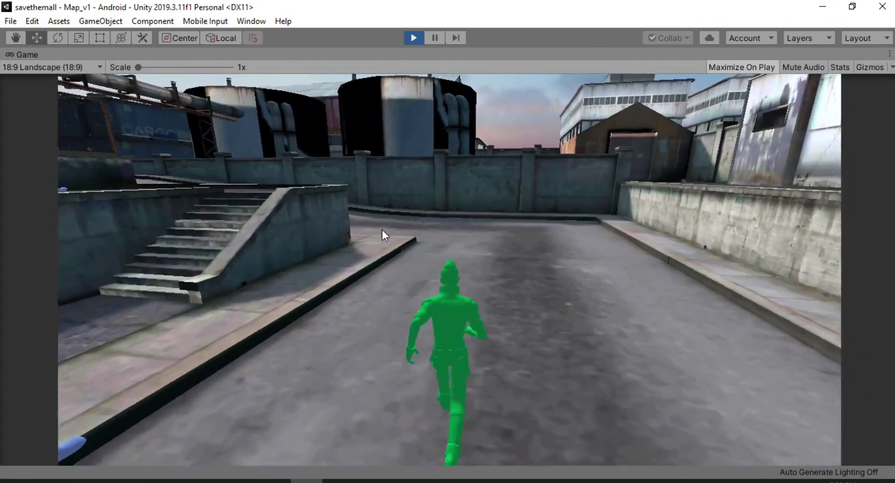
{"action": "key", "text": "a"}
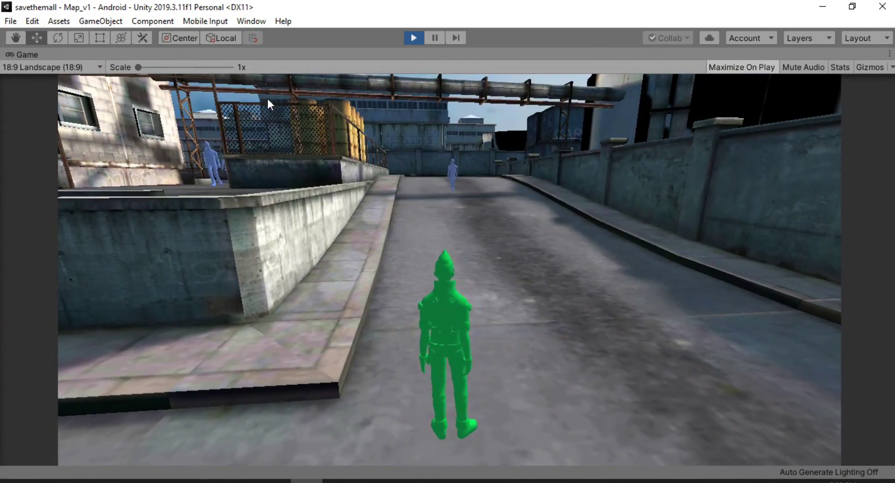
{"action": "key", "text": "a"}
{"action": "key", "text": "d"}
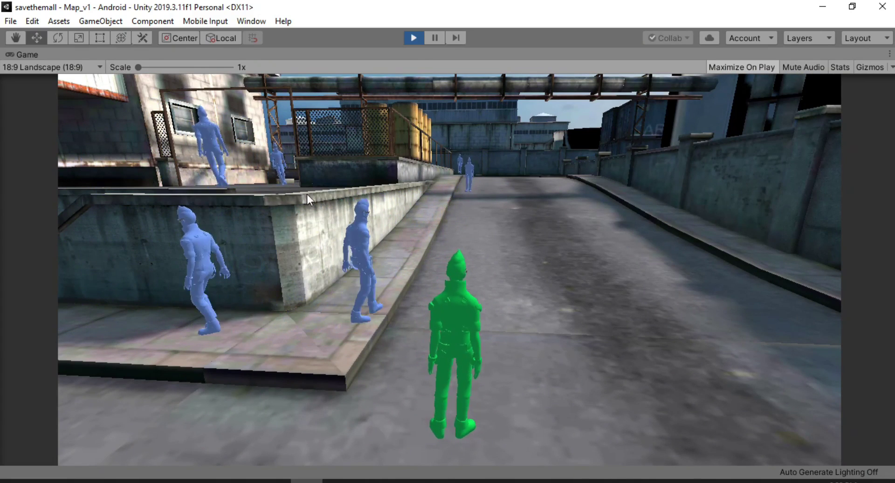
{"action": "left_click", "coordinate": [414, 39]}
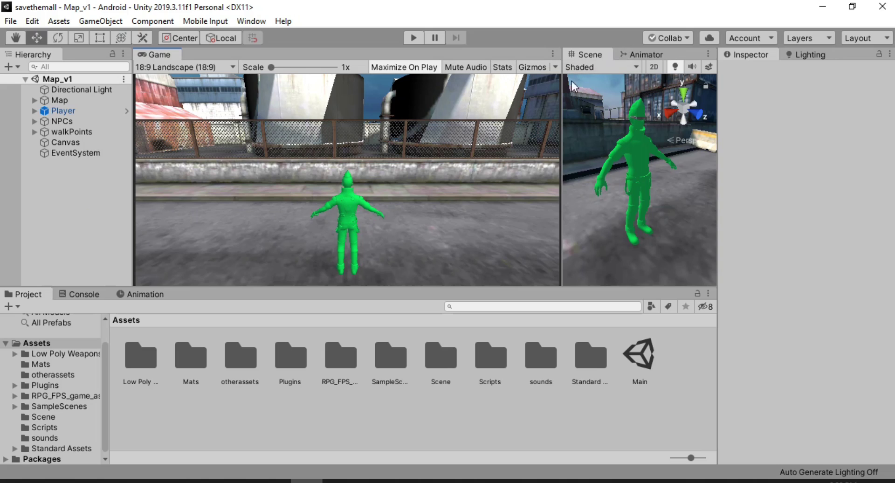
Step: Frame the Map in a zoomed-in top-down Scene view and widen the Scene panel over the Game view
{"action": "double_click", "coordinate": [79, 99]}
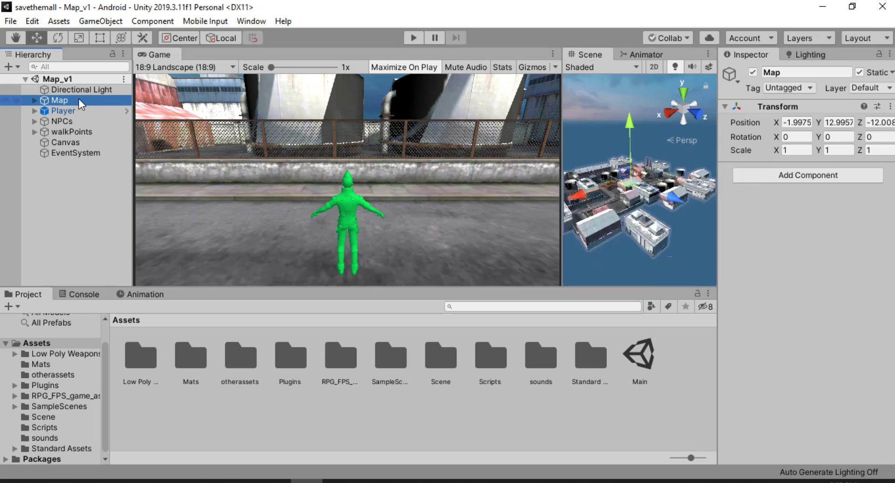
{"action": "left_click", "coordinate": [682, 93]}
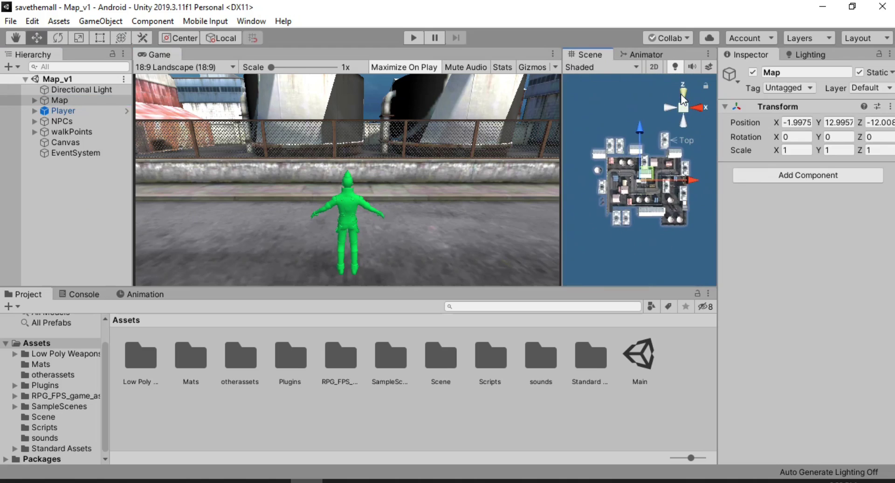
{"action": "scroll", "coordinate": [654, 163], "scroll_direction": "up", "scroll_amount": 4}
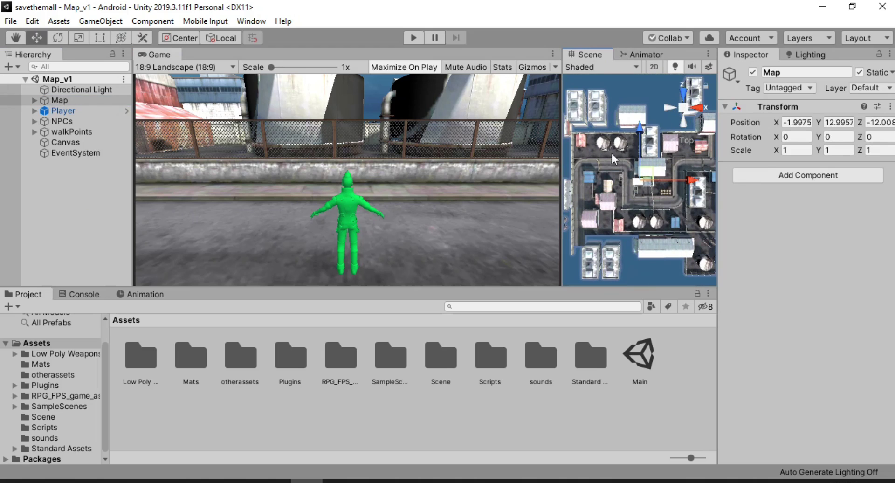
{"action": "left_click_drag", "start_coordinate": [562, 180], "coordinate": [450, 184]}
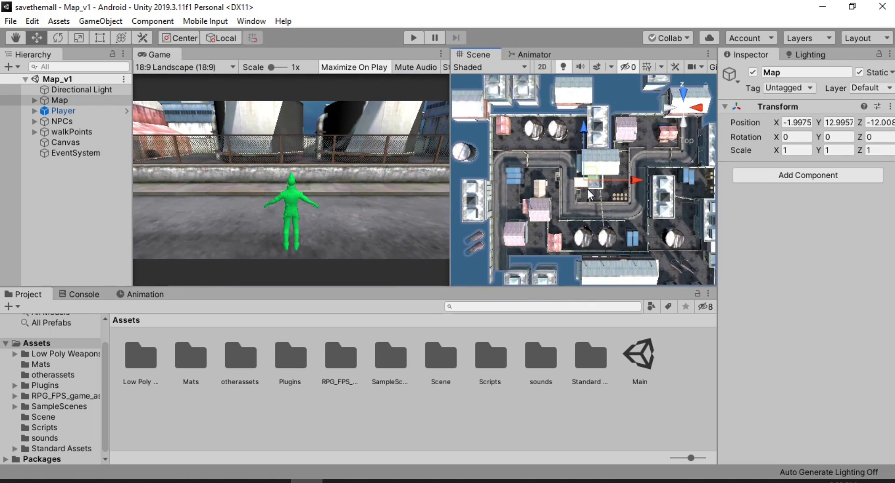
{"action": "scroll", "coordinate": [549, 156], "scroll_direction": "up", "scroll_amount": 3}
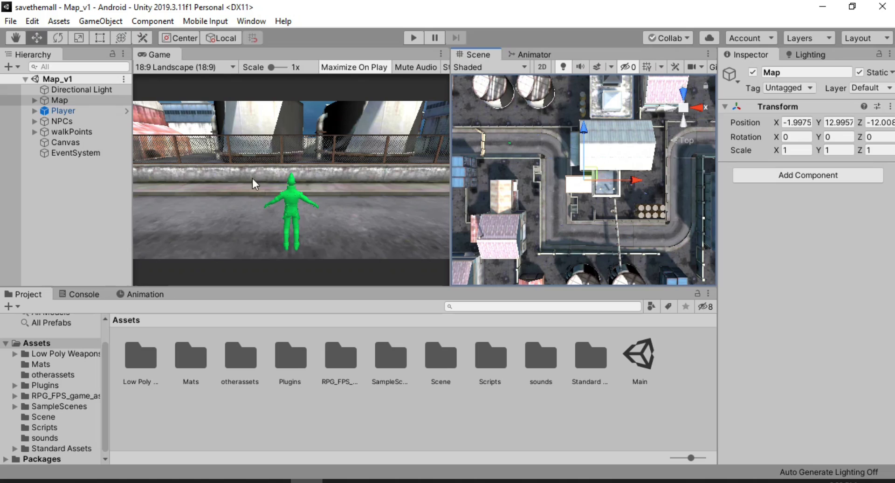
Step: Add a new Camera to the scene and reset its Transform to the origin
{"action": "right_click", "coordinate": [80, 200]}
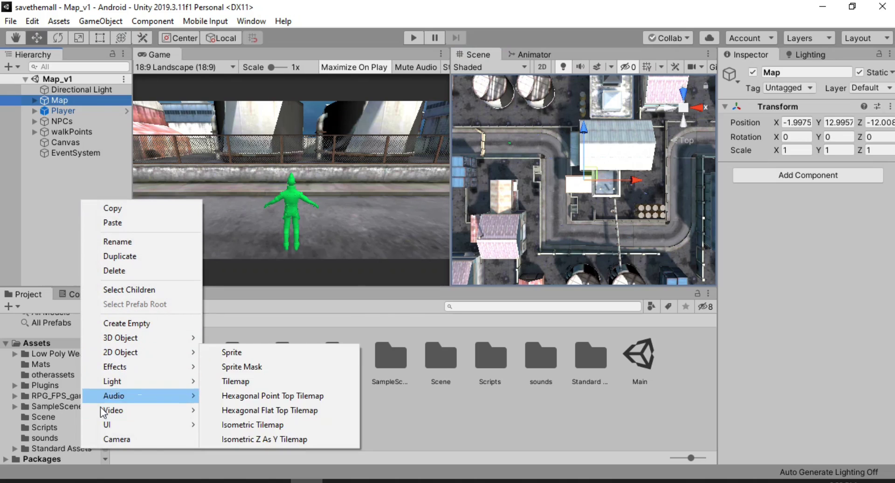
{"action": "left_click", "coordinate": [122, 440]}
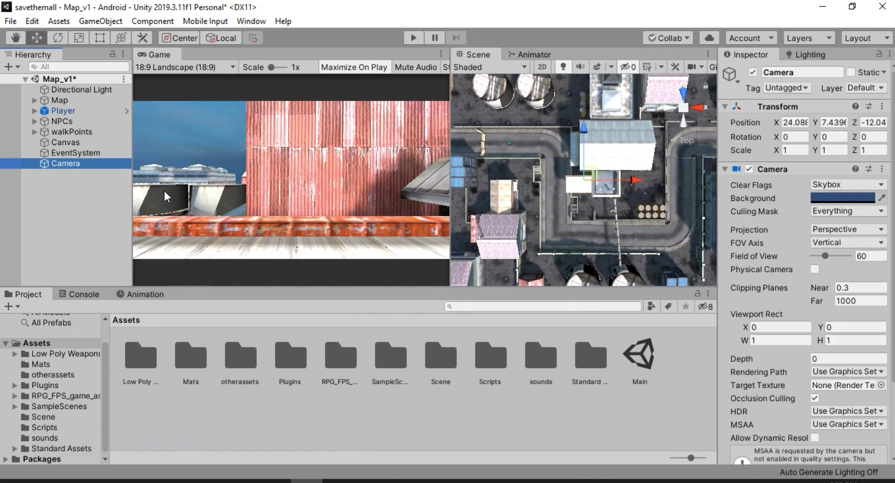
{"action": "left_click", "coordinate": [881, 106]}
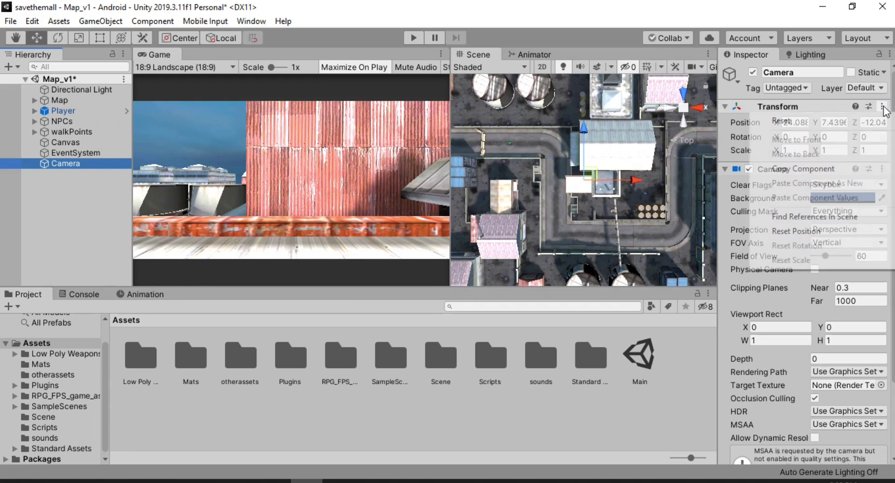
{"action": "left_click", "coordinate": [827, 122]}
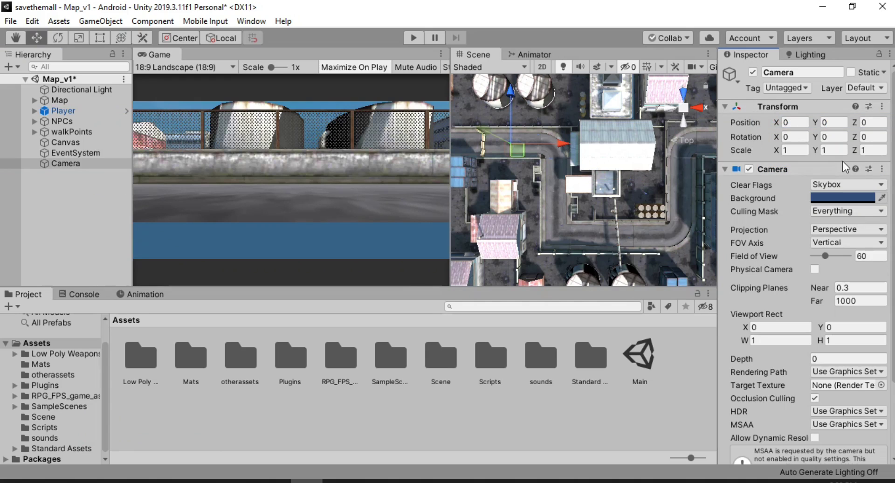
Step: Remove the Audio Listener component from the new camera
{"action": "left_click", "coordinate": [726, 168]}
{"action": "left_click", "coordinate": [891, 183]}
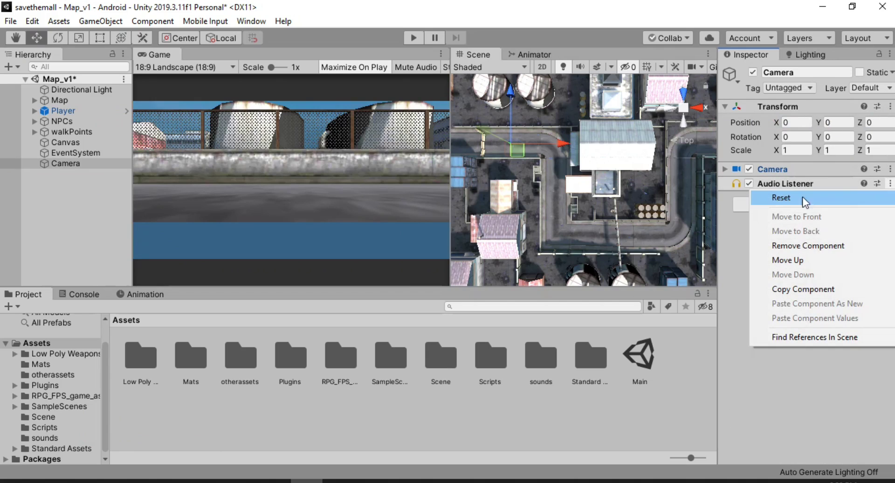
{"action": "left_click", "coordinate": [827, 245]}
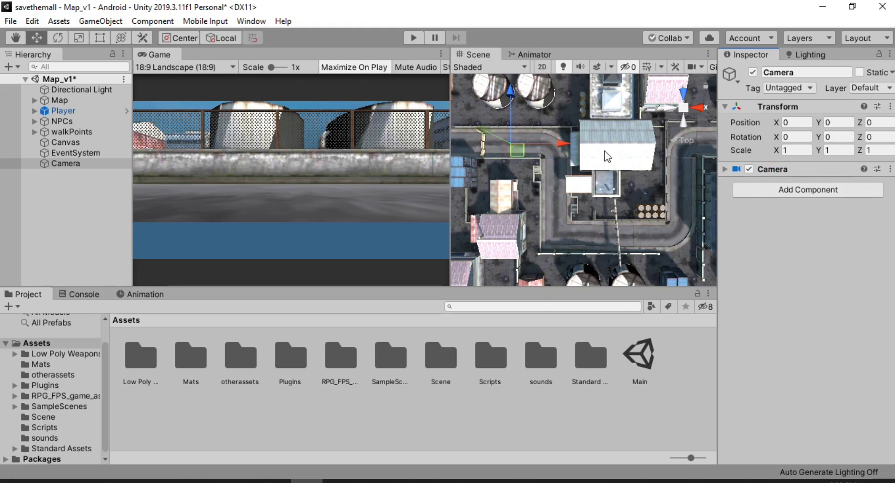
Step: Set the new camera's Position Y to 50 and Rotation X to 90
{"action": "double_click", "coordinate": [86, 166]}
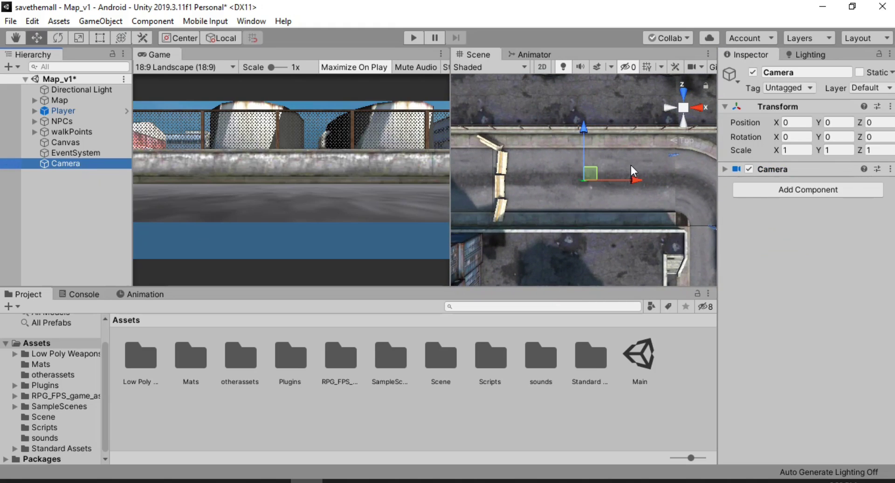
{"action": "left_click_drag", "start_coordinate": [631, 165], "coordinate": [599, 19], "text": "alt"}
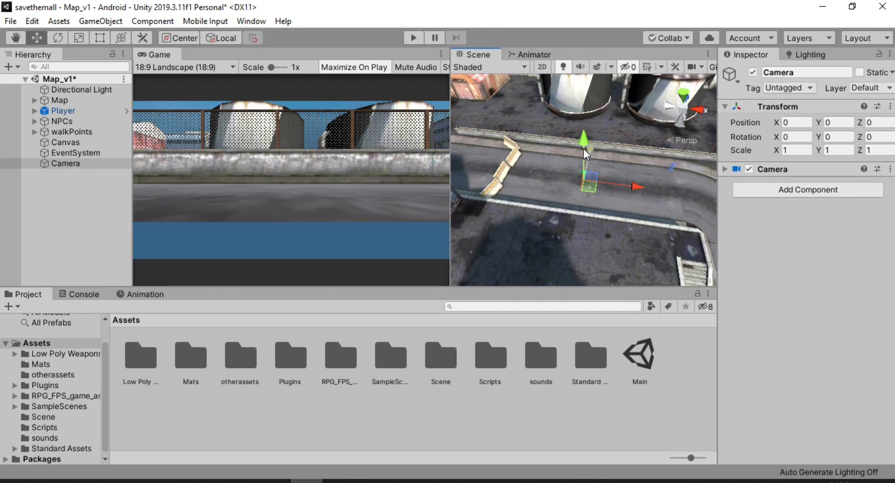
{"action": "left_click", "coordinate": [835, 123]}
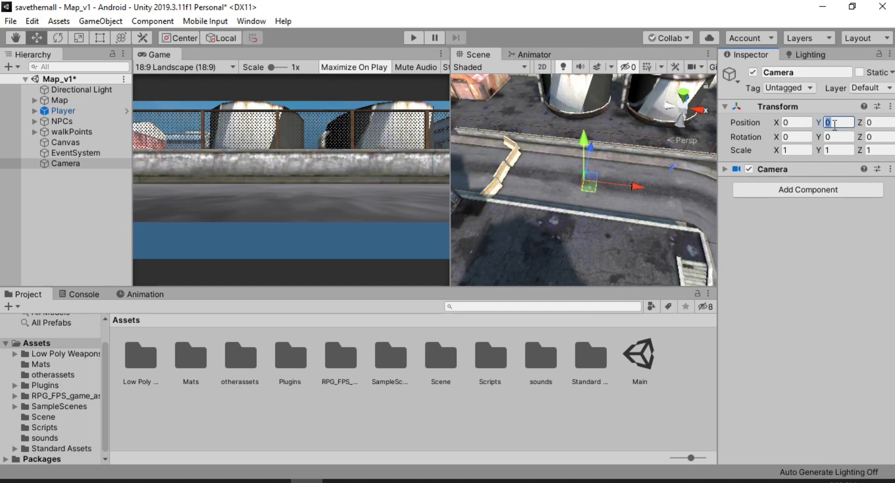
{"action": "type", "text": "50"}
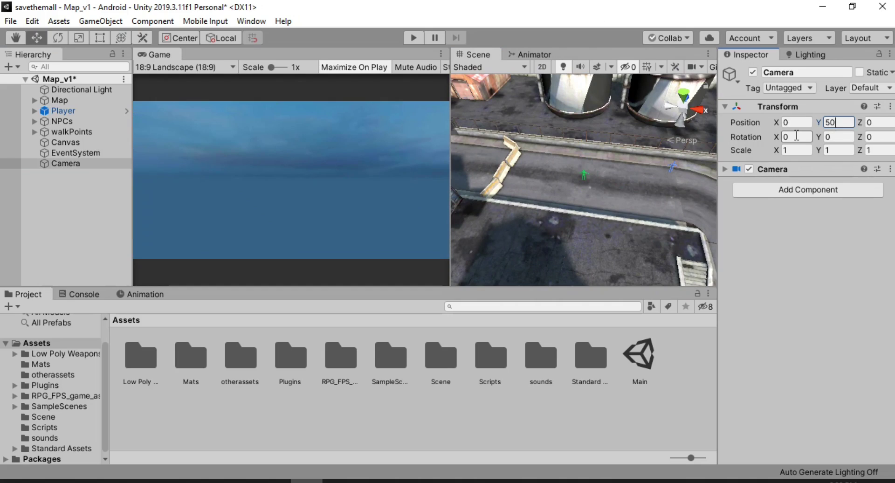
{"action": "left_click", "coordinate": [796, 136]}
{"action": "type", "text": "90"}
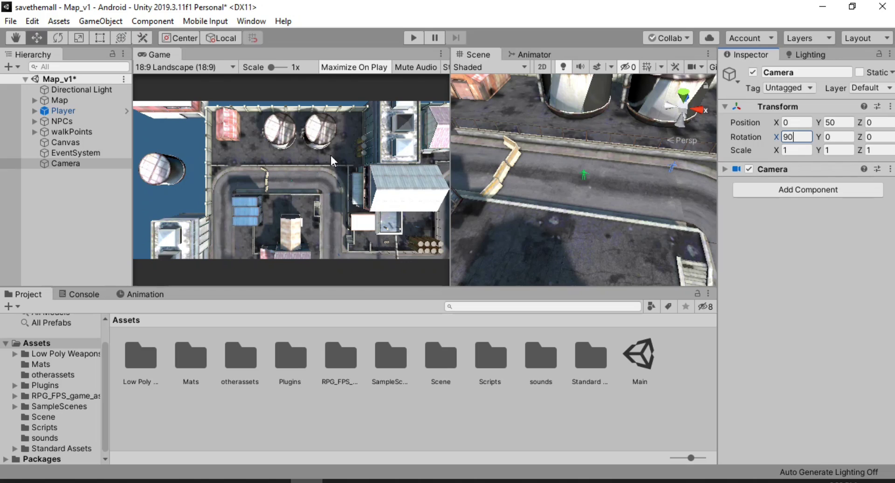
Step: Switch the camera's projection to Orthographic
{"action": "left_click", "coordinate": [725, 169]}
{"action": "scroll", "coordinate": [802, 261], "scroll_direction": "down", "scroll_amount": 2}
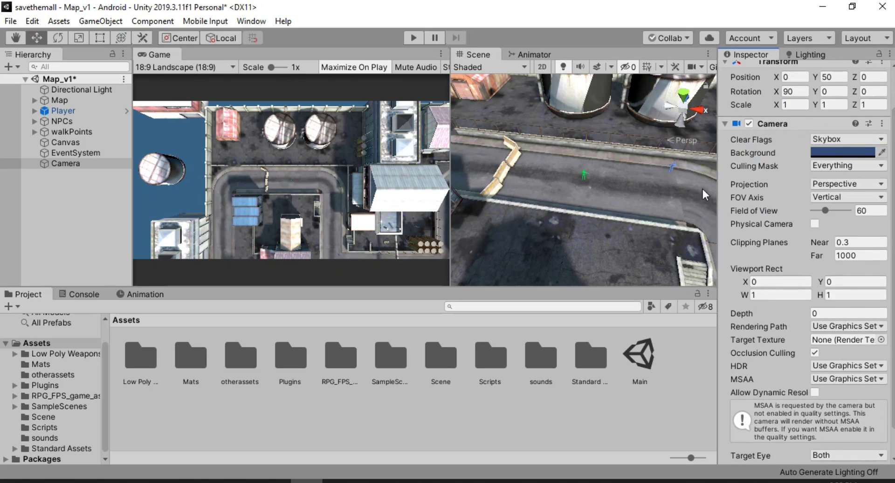
{"action": "left_click", "coordinate": [843, 184]}
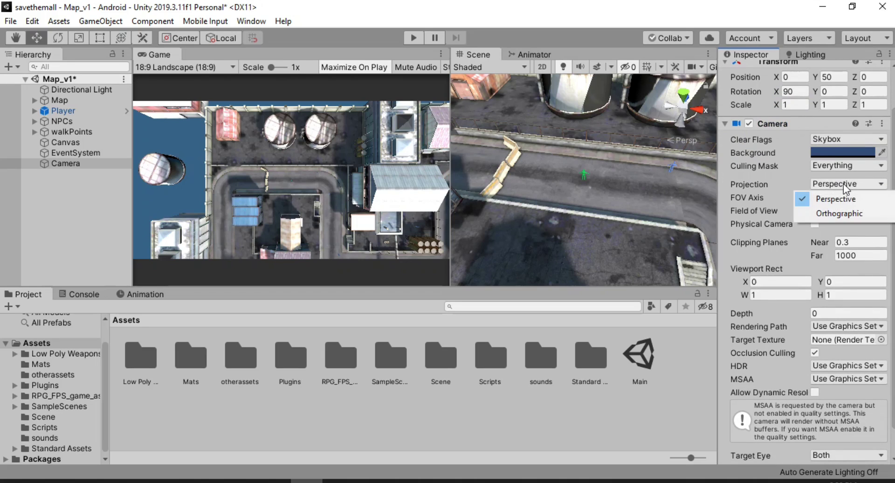
{"action": "left_click", "coordinate": [837, 213]}
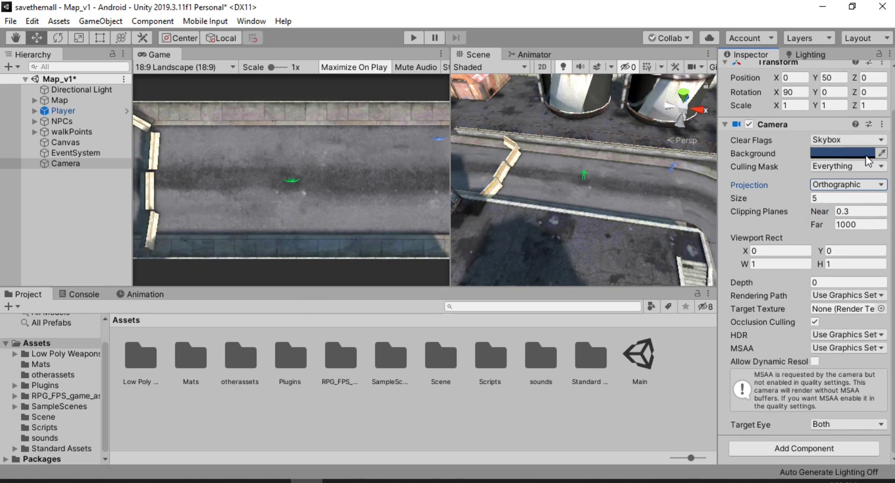
{"action": "left_click", "coordinate": [825, 196]}
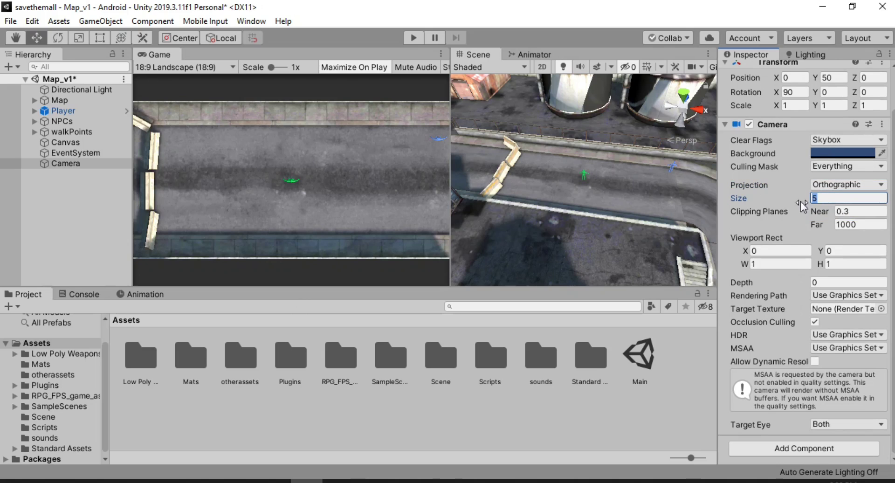
{"action": "mouse_move", "coordinate": [786, 198]}
{"action": "left_mouse_down"}
{"action": "mouse_move", "coordinate": [776, 199]}
{"action": "mouse_move", "coordinate": [842, 200]}
{"action": "mouse_move", "coordinate": [790, 205]}
{"action": "mouse_move", "coordinate": [801, 200]}
{"action": "left_mouse_up"}
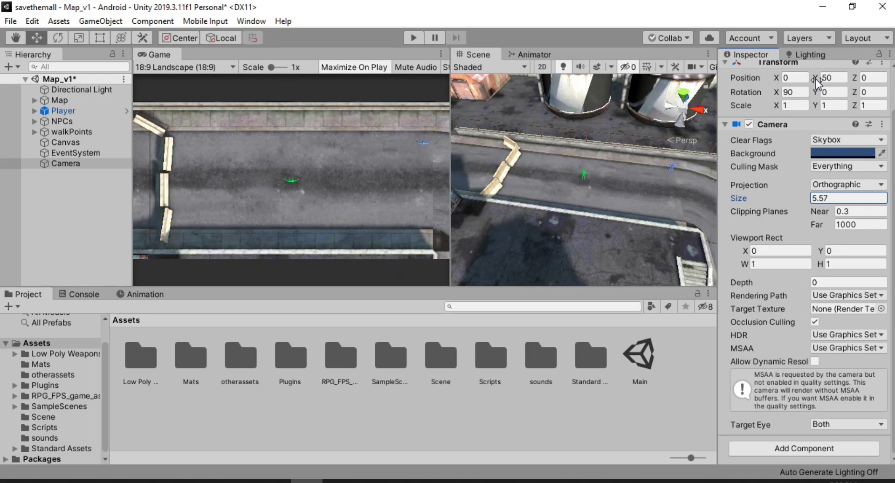
Step: Set the camera's Position Y to 50 and orthographic Size to 10
{"action": "left_click_drag", "start_coordinate": [815, 78], "coordinate": [420, 141]}
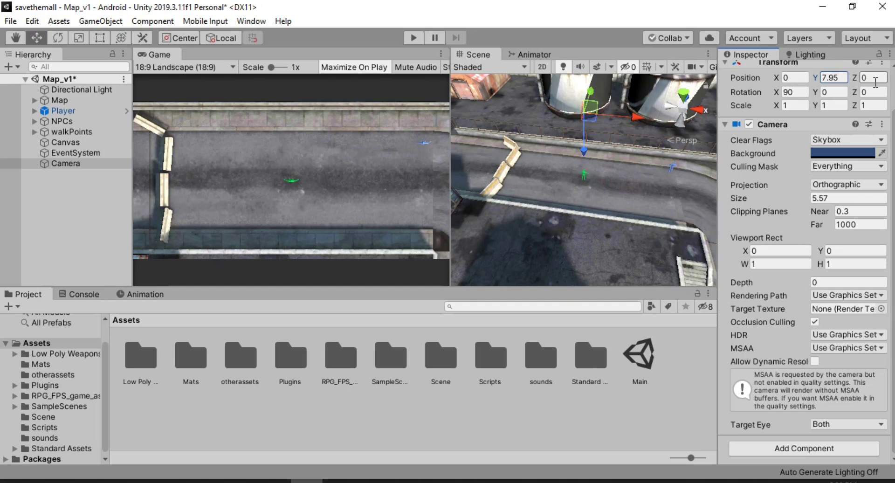
{"action": "type", "text": "50"}
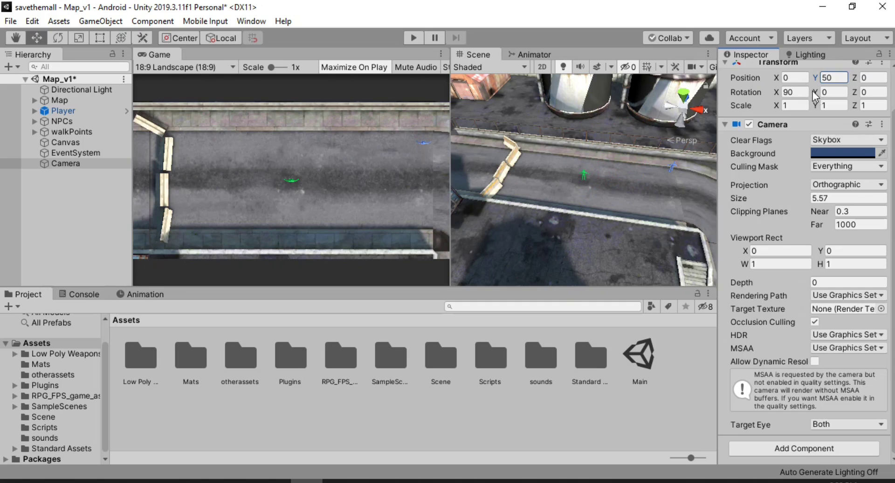
{"action": "left_click", "coordinate": [837, 198]}
{"action": "type", "text": "10"}
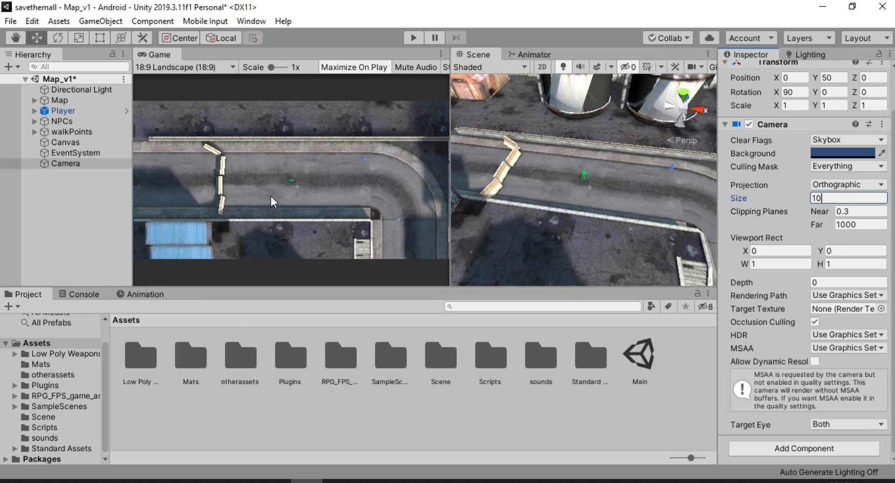
{"action": "left_click", "coordinate": [726, 126]}
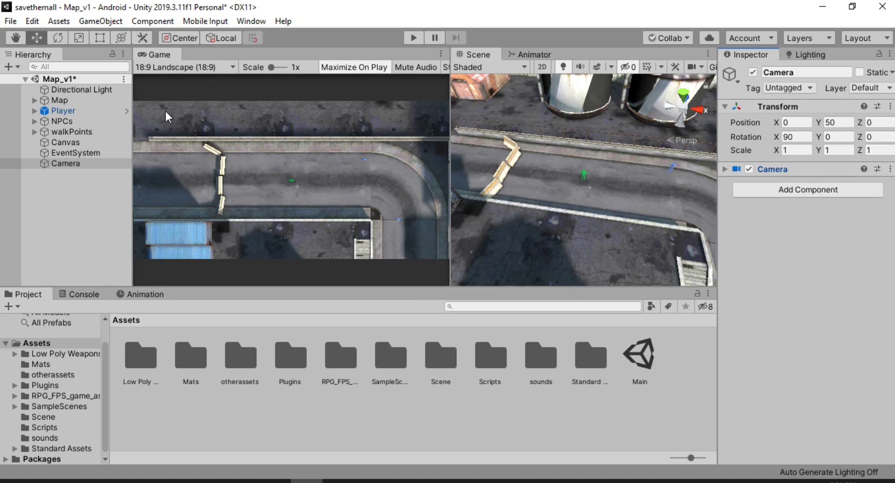
Step: Move the Camera entry in the Hierarchy and rename it MiniMapCam
{"action": "mouse_move", "coordinate": [65, 163]}
{"action": "left_mouse_down"}
{"action": "mouse_move", "coordinate": [35, 113]}
{"action": "mouse_move", "coordinate": [83, 99]}
{"action": "mouse_move", "coordinate": [79, 153]}
{"action": "left_mouse_up"}
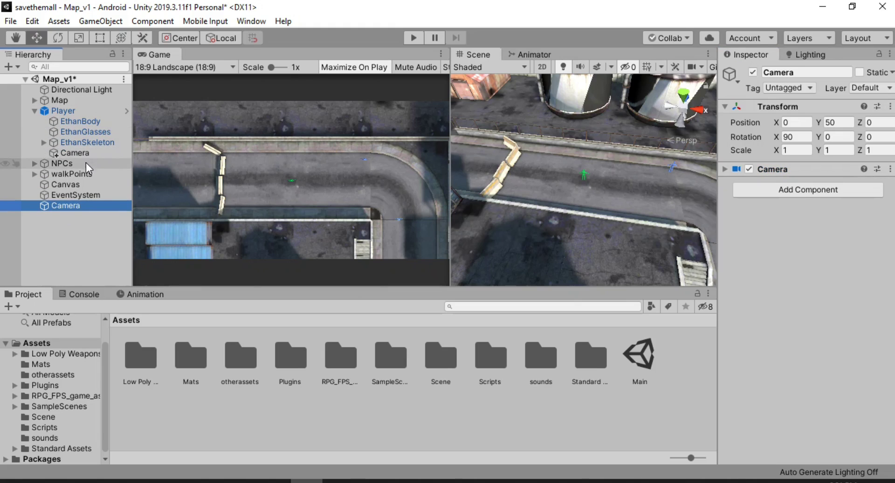
{"action": "left_click", "coordinate": [79, 203]}
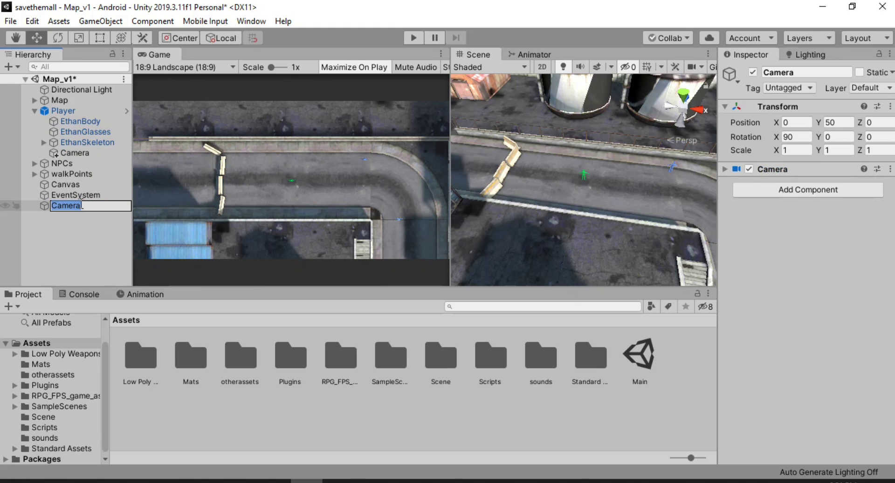
{"action": "type", "text": "MiniMapCam"}
{"action": "key", "text": "Return"}
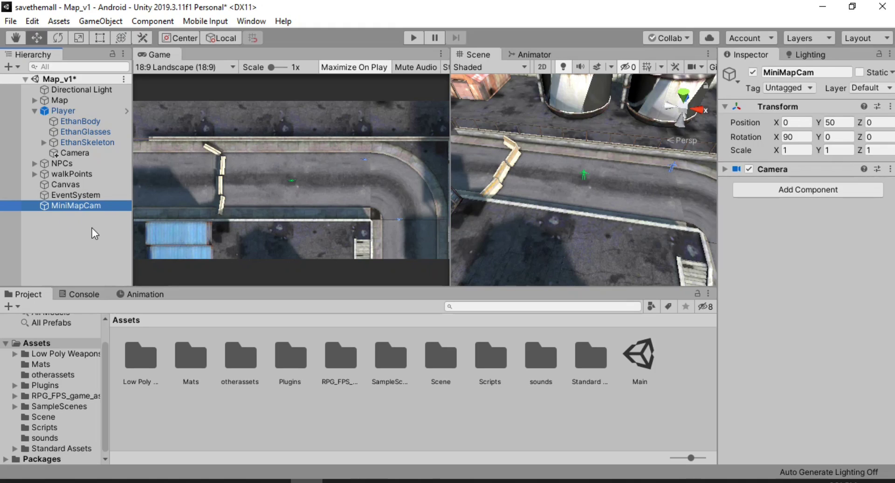
Step: Create a Render Texture asset in Assets named MiniMapTexture
{"action": "right_click", "coordinate": [263, 410]}
{"action": "mouse_move", "coordinate": [362, 86]}
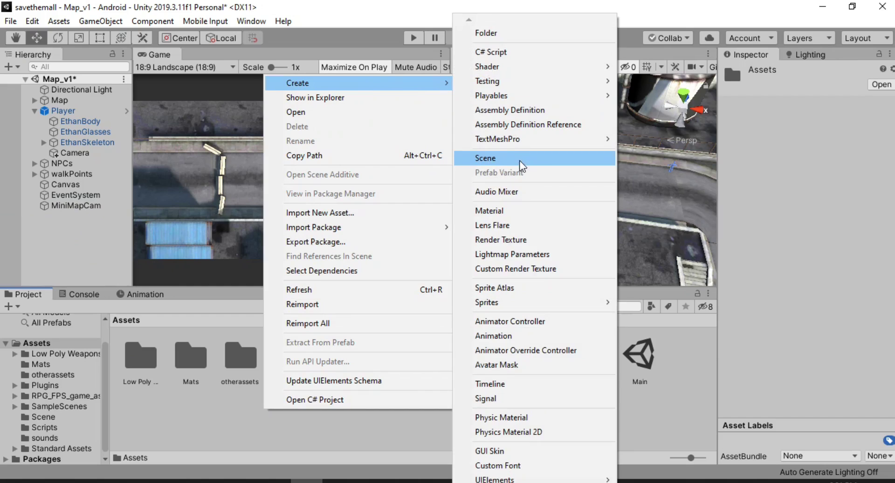
{"action": "left_click", "coordinate": [532, 240]}
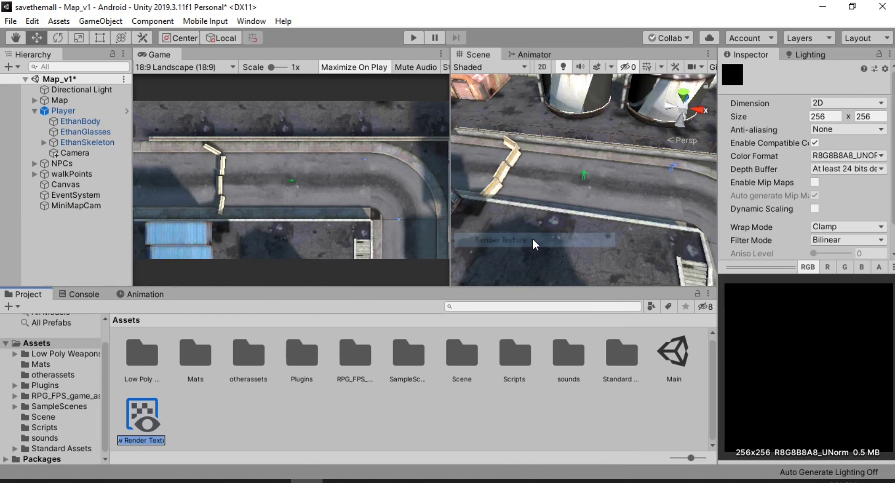
{"action": "type", "text": "Mini"}
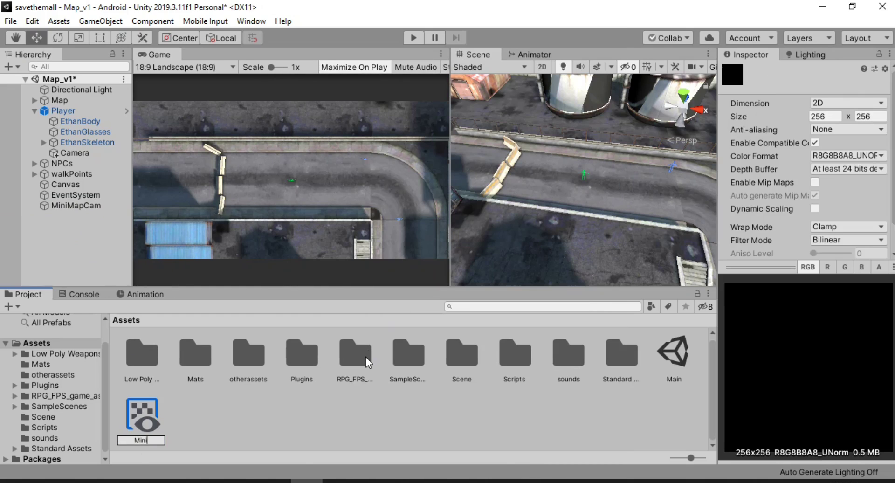
{"action": "type", "text": "MapTexture"}
{"action": "key", "text": "Return"}
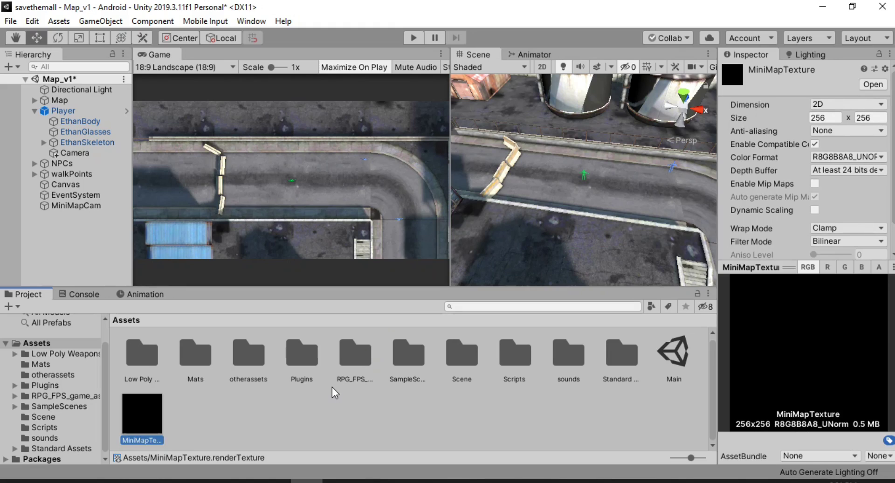
Step: Set MiniMapTexture's size to 512 x 512
{"action": "scroll", "coordinate": [873, 128], "scroll_direction": "down", "scroll_amount": 2}
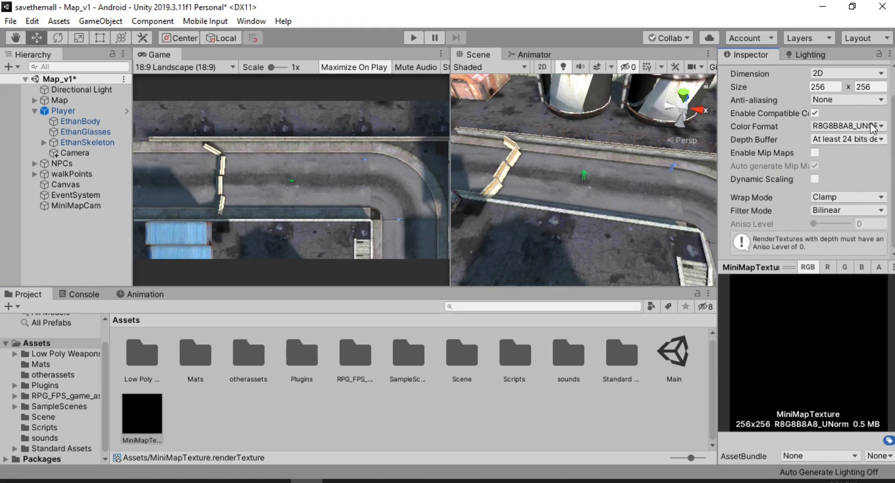
{"action": "left_click", "coordinate": [825, 87]}
{"action": "type", "text": "512"}
{"action": "key", "text": "Tab"}
{"action": "type", "text": "512"}
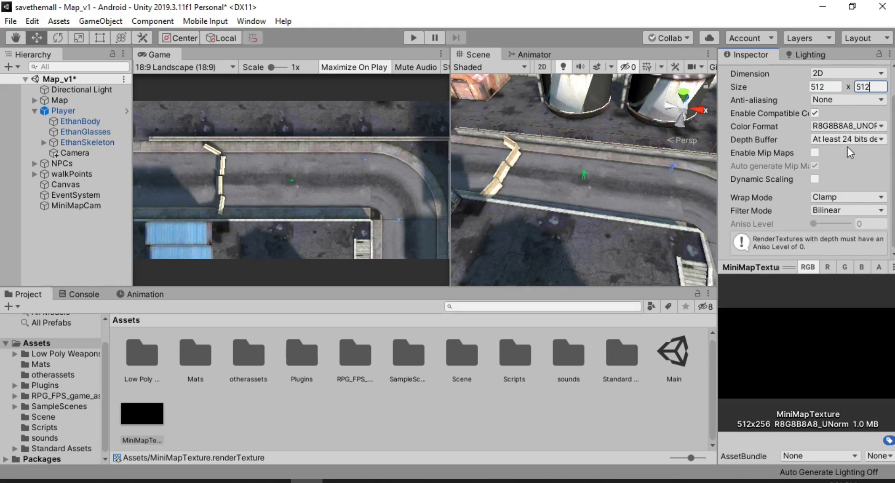
{"action": "key", "text": "BackSpace"}
{"action": "key", "text": "BackSpace"}
{"action": "key", "text": "BackSpace"}
{"action": "type", "text": "256"}
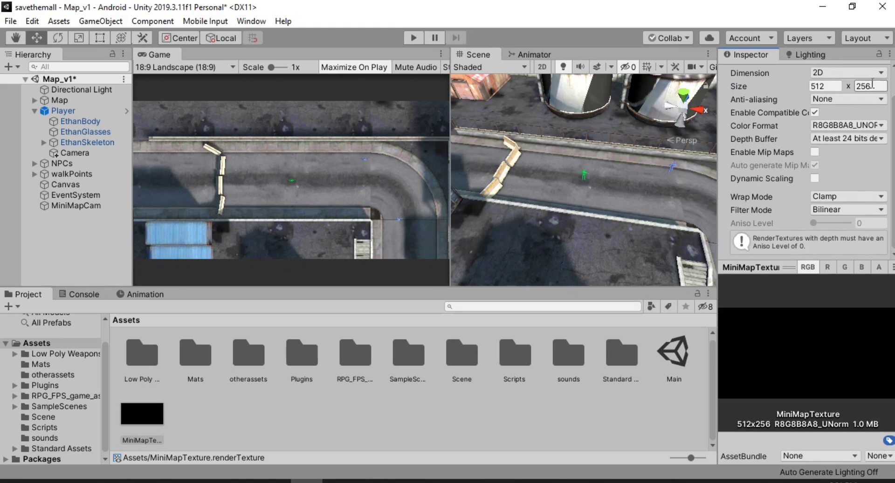
{"action": "double_click", "coordinate": [873, 86]}
{"action": "type", "text": "512"}
{"action": "key", "text": "Return"}
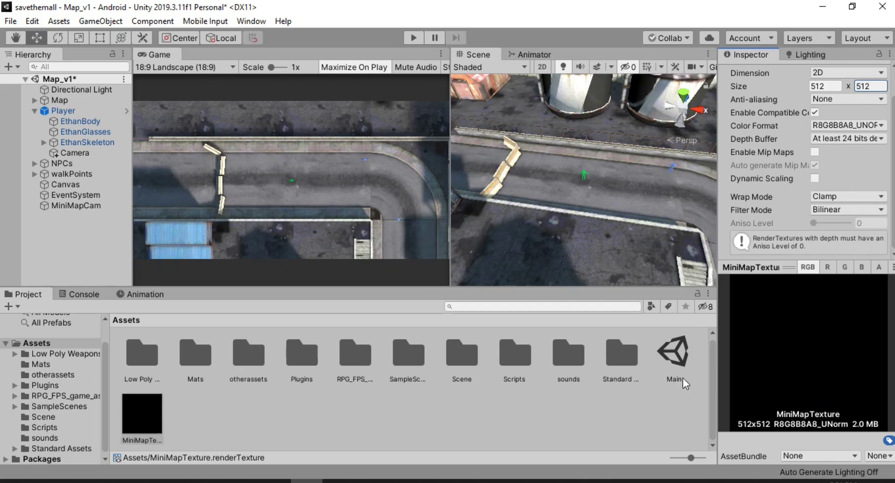
Step: Assign MiniMapTexture as MiniMapCam's Target Texture and check the texture's top-down preview
{"action": "left_click", "coordinate": [83, 208]}
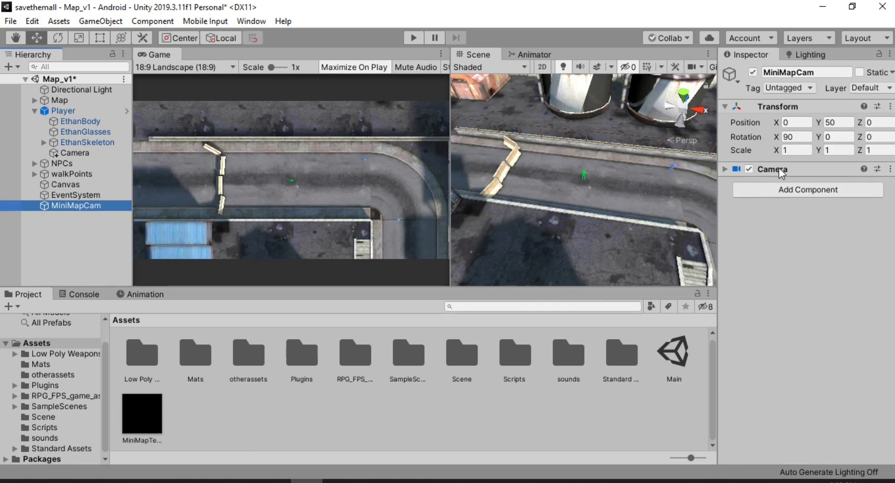
{"action": "left_click", "coordinate": [765, 169]}
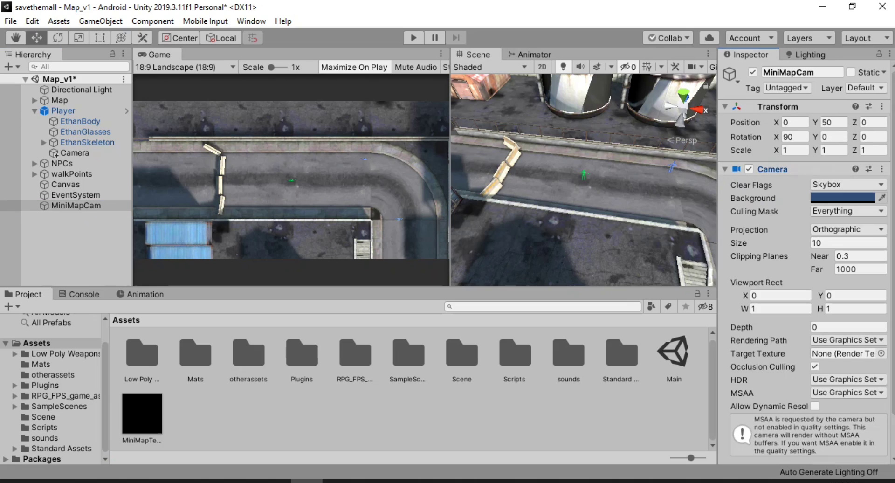
{"action": "scroll", "coordinate": [793, 233], "scroll_direction": "down", "scroll_amount": 2}
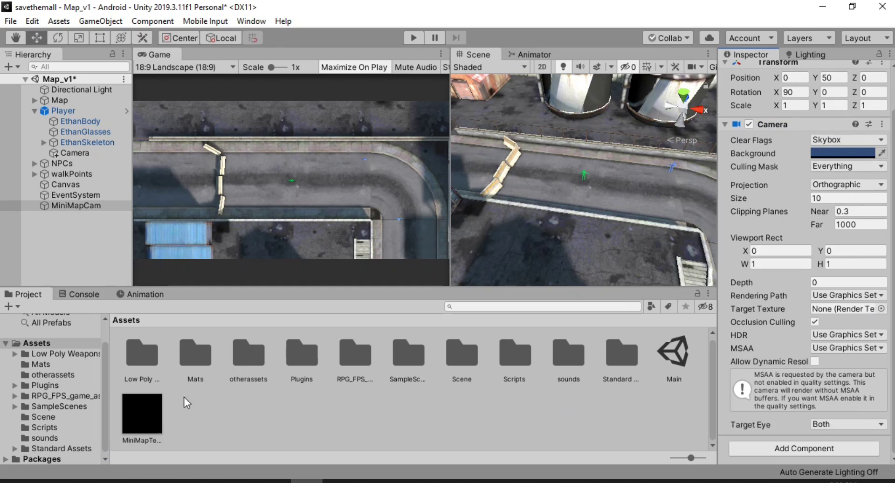
{"action": "left_click_drag", "start_coordinate": [141, 405], "coordinate": [834, 310]}
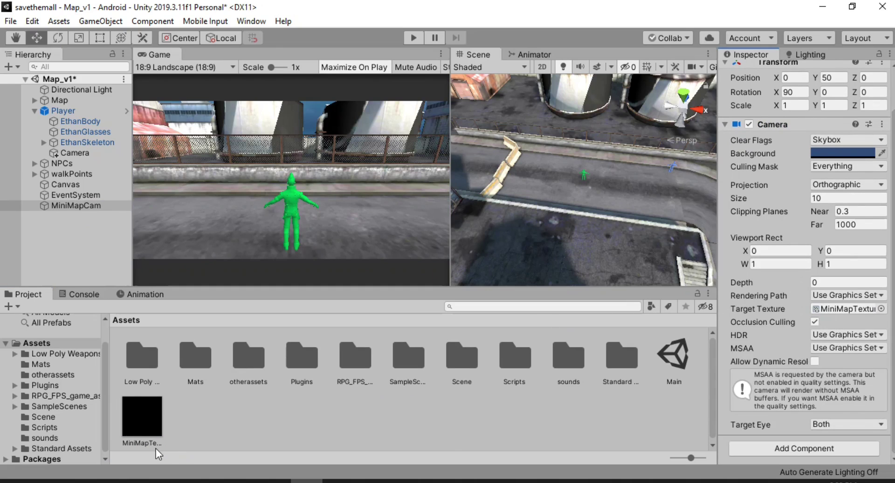
{"action": "left_click", "coordinate": [128, 418]}
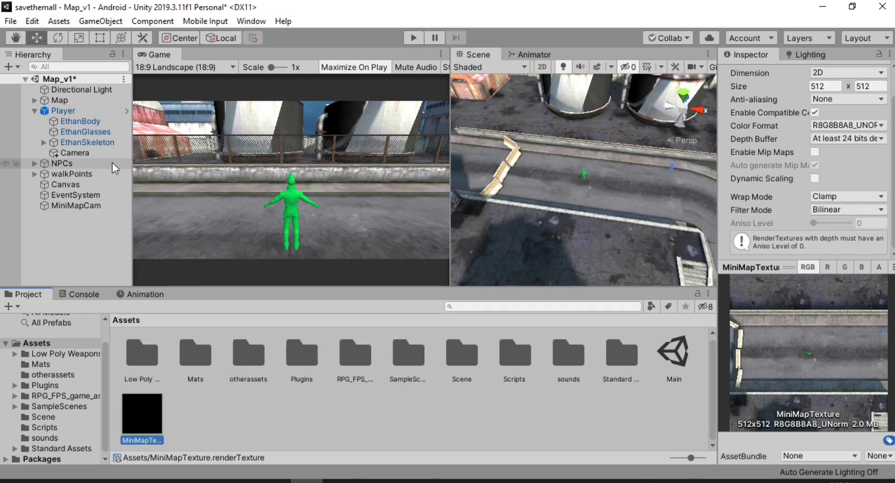
Step: Add a Raw Image as a child of the Canvas
{"action": "left_click", "coordinate": [81, 186]}
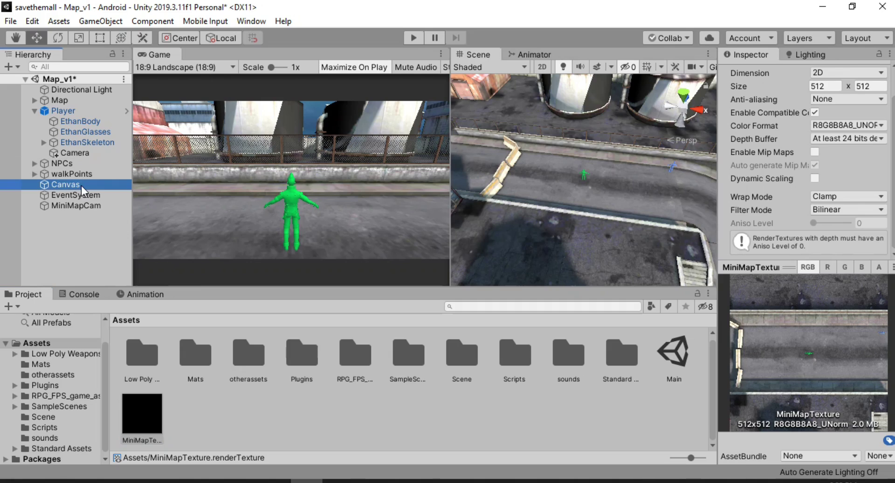
{"action": "right_click", "coordinate": [81, 185]}
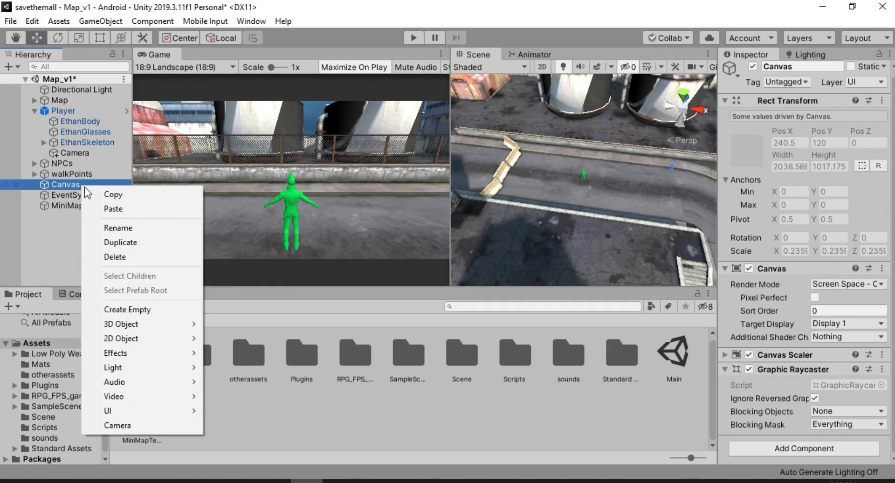
{"action": "mouse_move", "coordinate": [132, 410]}
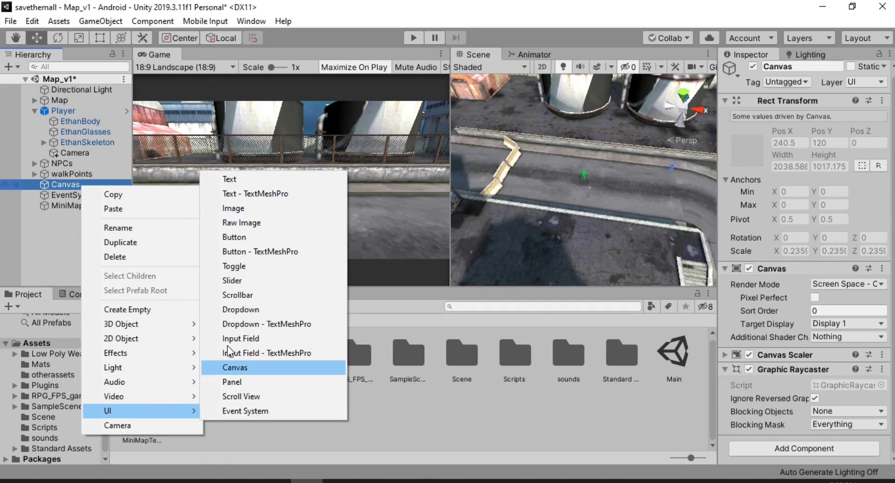
{"action": "left_click", "coordinate": [247, 222]}
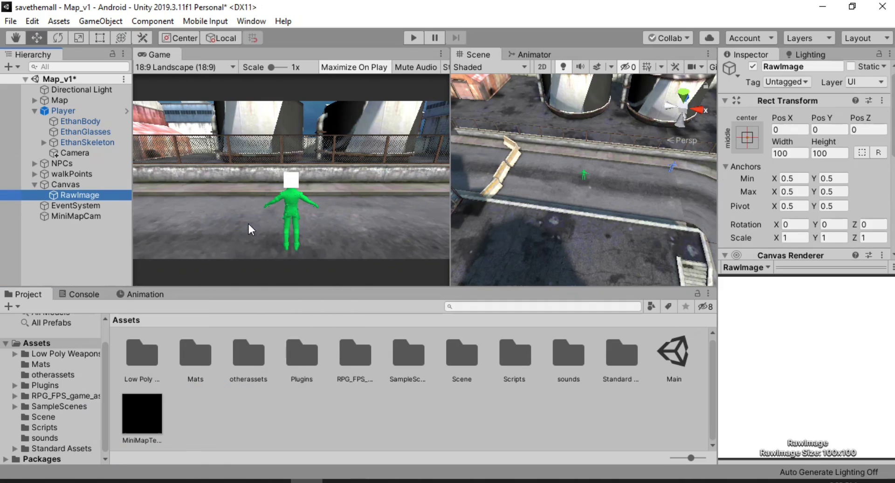
Step: In the 2D Scene view, move the RawImage to the Canvas's lower-left corner
{"action": "left_click", "coordinate": [542, 67]}
{"action": "left_click", "coordinate": [553, 201]}
{"action": "key", "text": "f"}
{"action": "key", "text": "t"}
{"action": "left_click", "coordinate": [584, 180]}
{"action": "key", "text": "w"}
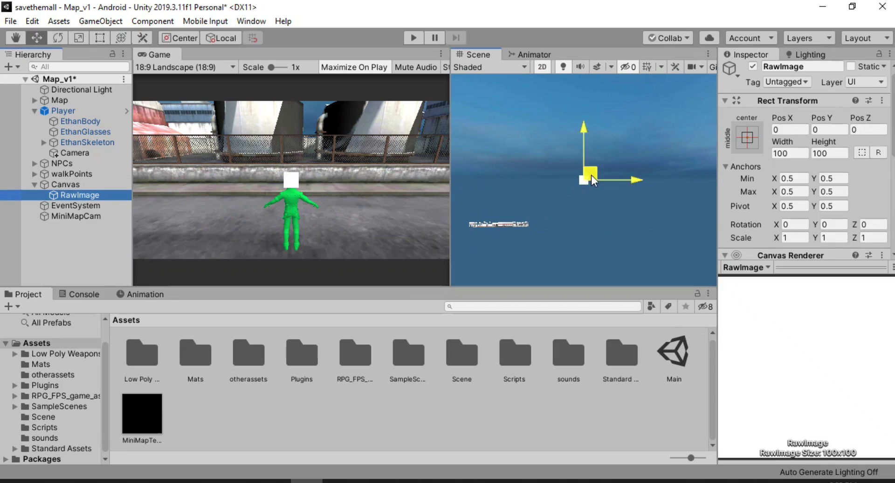
{"action": "left_click_drag", "start_coordinate": [593, 178], "coordinate": [505, 209]}
Step: Set the RawImage's Width and Height to 200
{"action": "left_click", "coordinate": [801, 153]}
{"action": "type", "text": "200"}
{"action": "key", "text": "Tab"}
{"action": "type", "text": "200"}
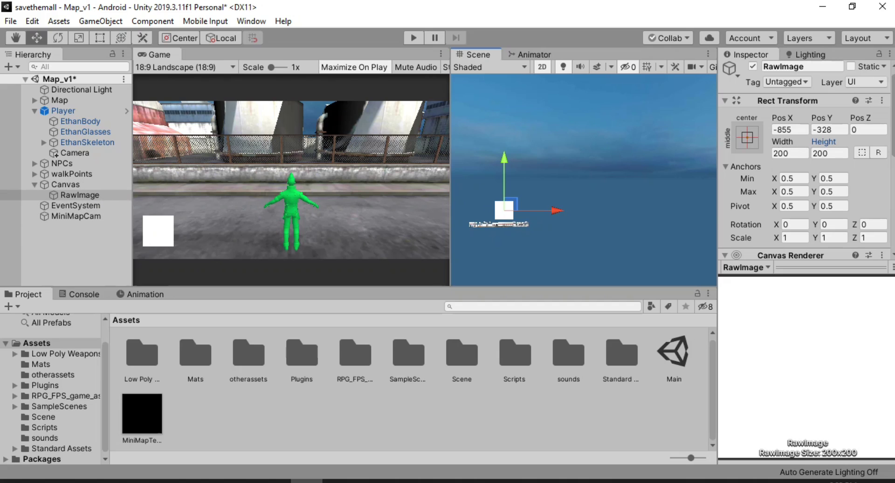
{"action": "scroll", "coordinate": [806, 163], "scroll_direction": "down", "scroll_amount": 5}
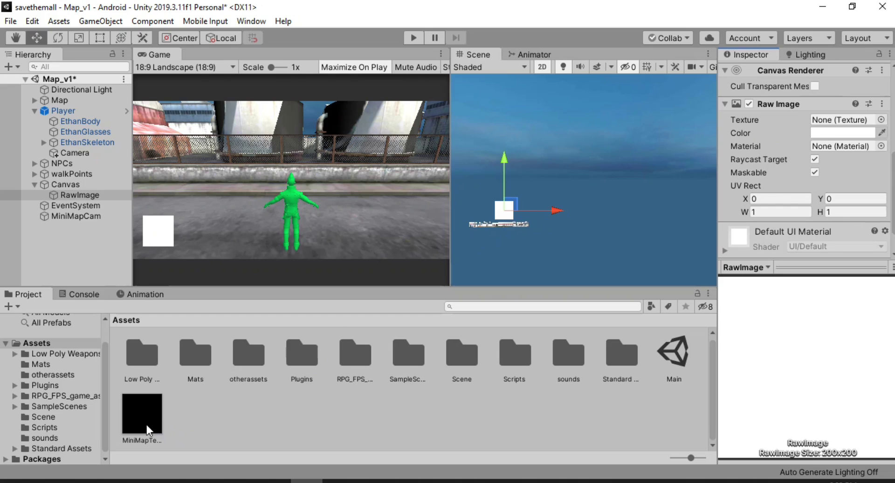
Step: Assign MiniMapTexture to the RawImage and preview the lower-left minimap in the maximized Game view
{"action": "left_click_drag", "start_coordinate": [146, 424], "coordinate": [841, 125]}
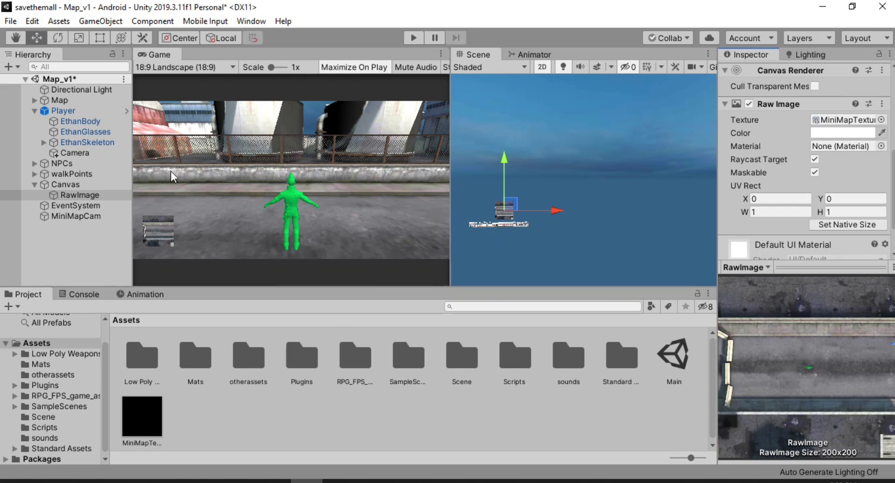
{"action": "double_click", "coordinate": [168, 54]}
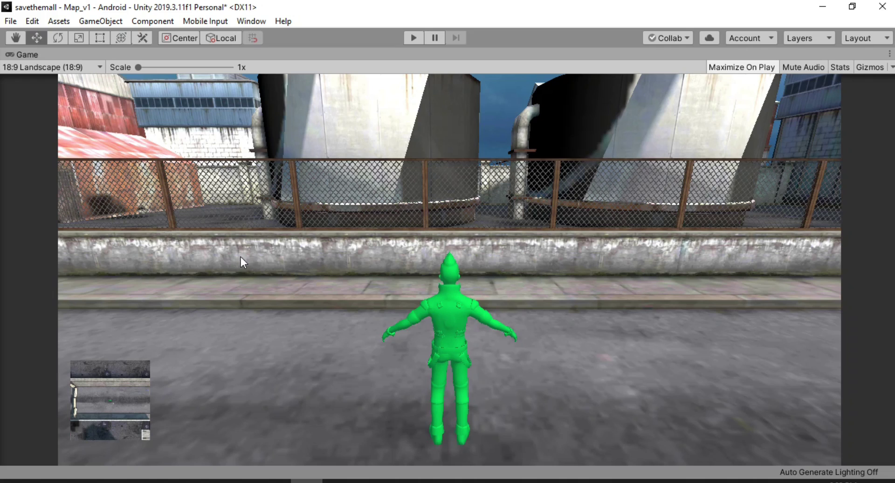
{"action": "key", "text": "t"}
{"action": "double_click", "coordinate": [33, 53]}
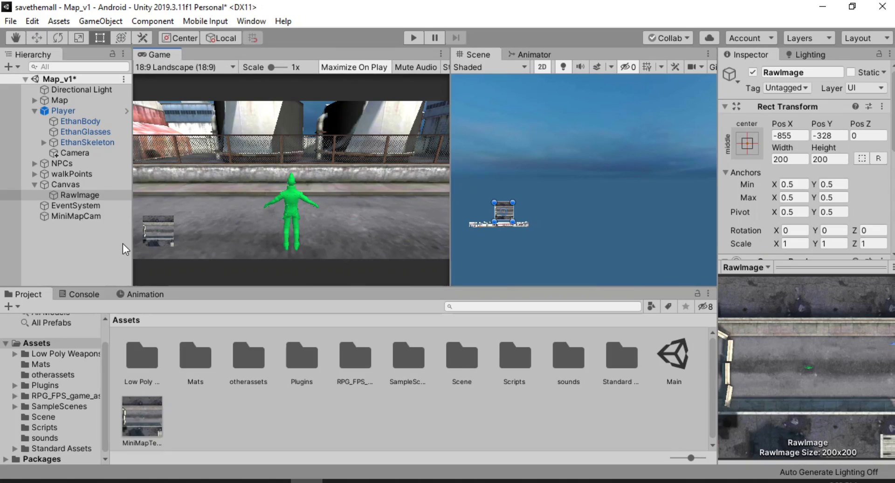
Step: Add a UI Image named MiniMapBorder and size it 210 × 210
{"action": "left_click", "coordinate": [97, 195]}
{"action": "right_click", "coordinate": [96, 195]}
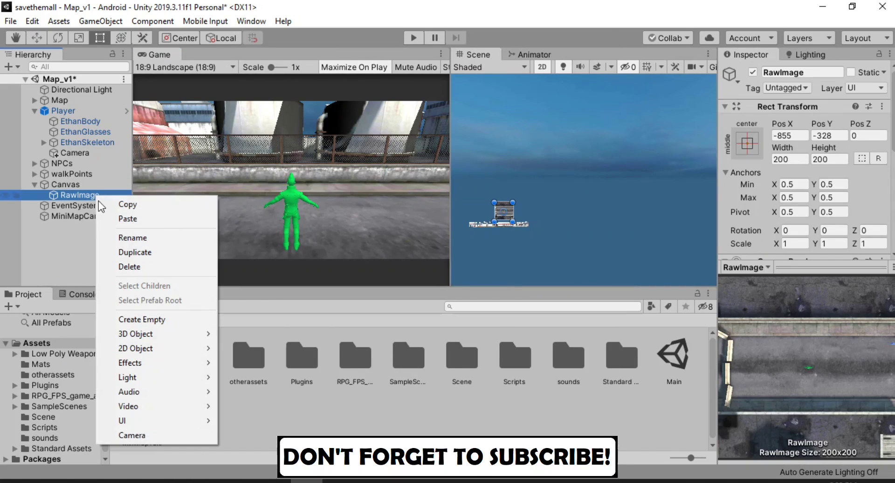
{"action": "mouse_move", "coordinate": [186, 422]}
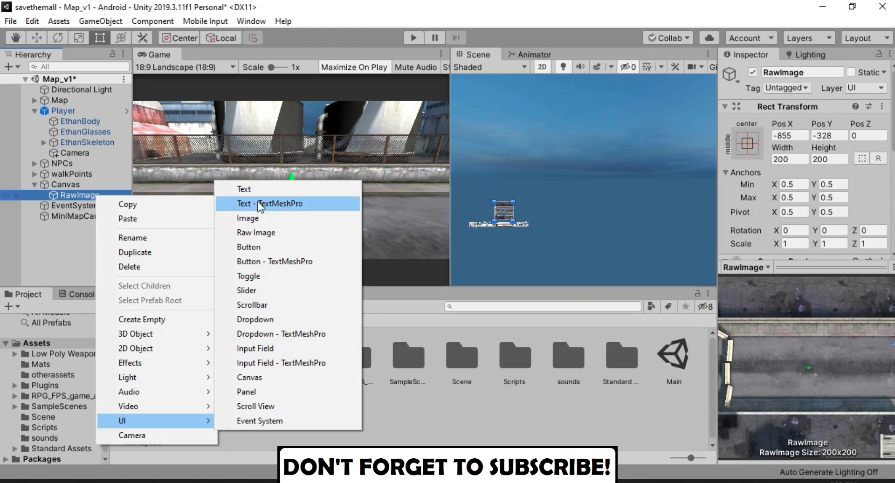
{"action": "left_click", "coordinate": [251, 218]}
{"action": "type", "text": "MiniMapBorder"}
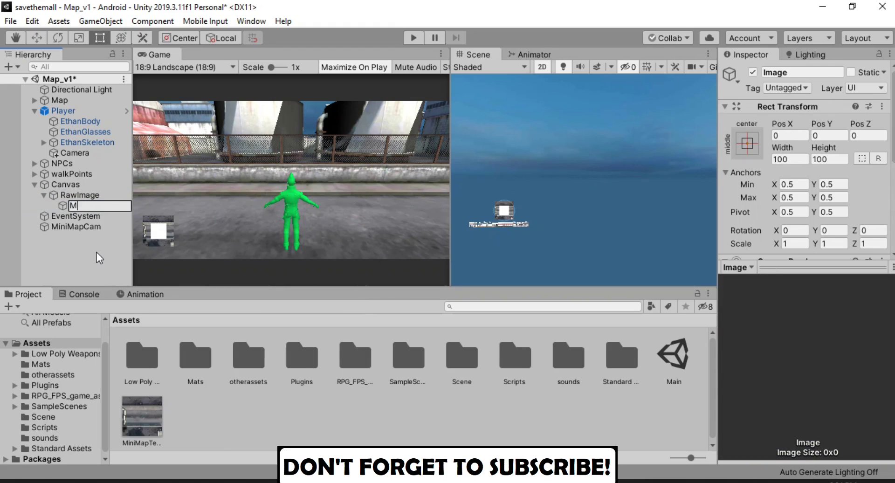
{"action": "key", "text": "Return"}
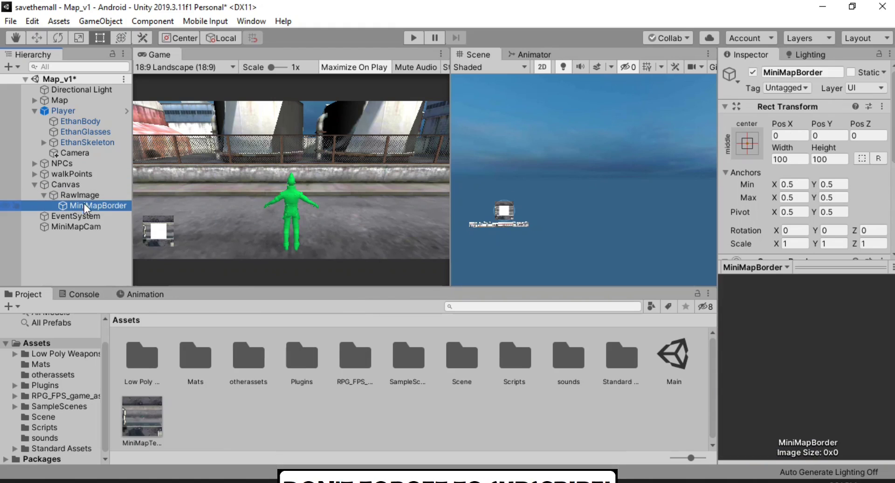
{"action": "left_click", "coordinate": [790, 159]}
{"action": "type", "text": "210"}
{"action": "key", "text": "Tab"}
{"action": "type", "text": "210"}
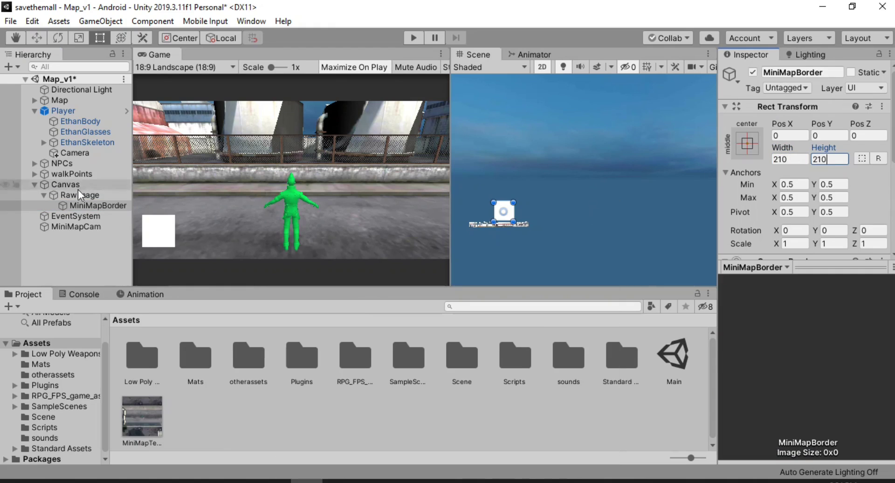
Step: Nest the RawImage inside MiniMapBorder and keep the border colour white
{"action": "left_click_drag", "start_coordinate": [91, 205], "coordinate": [90, 194]}
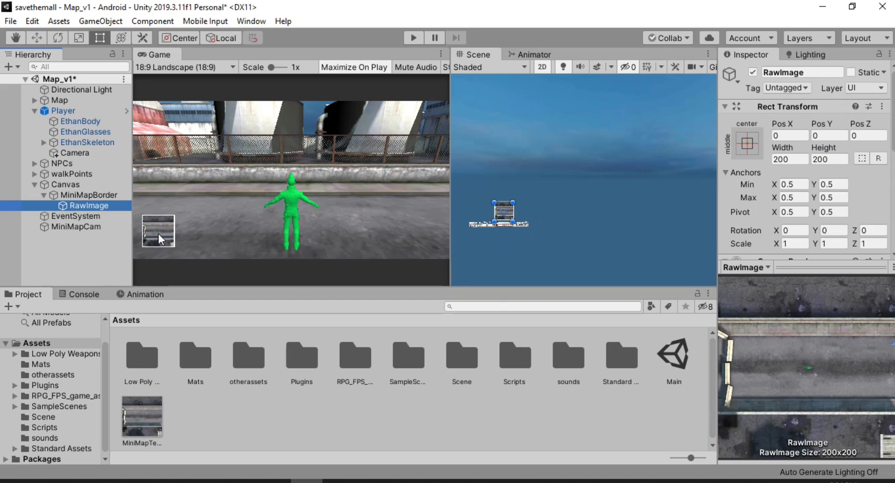
{"action": "left_click", "coordinate": [91, 196]}
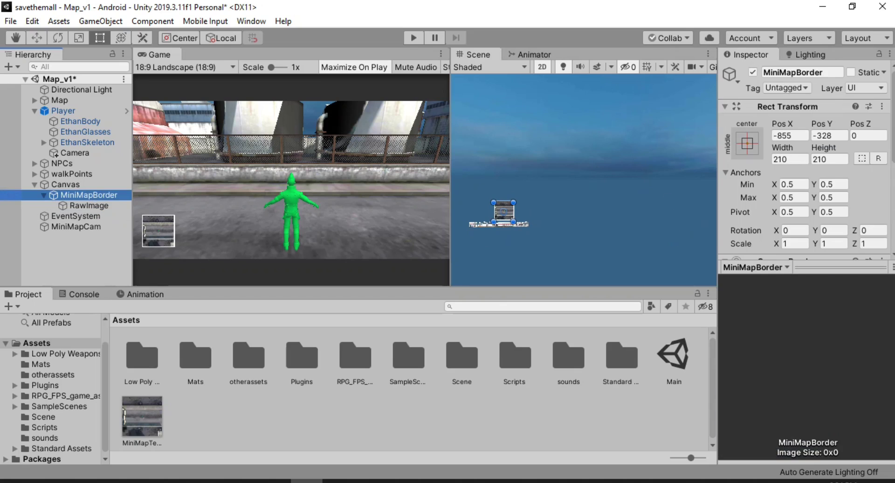
{"action": "scroll", "coordinate": [802, 187], "scroll_direction": "down", "scroll_amount": 3}
{"action": "left_click", "coordinate": [843, 252]}
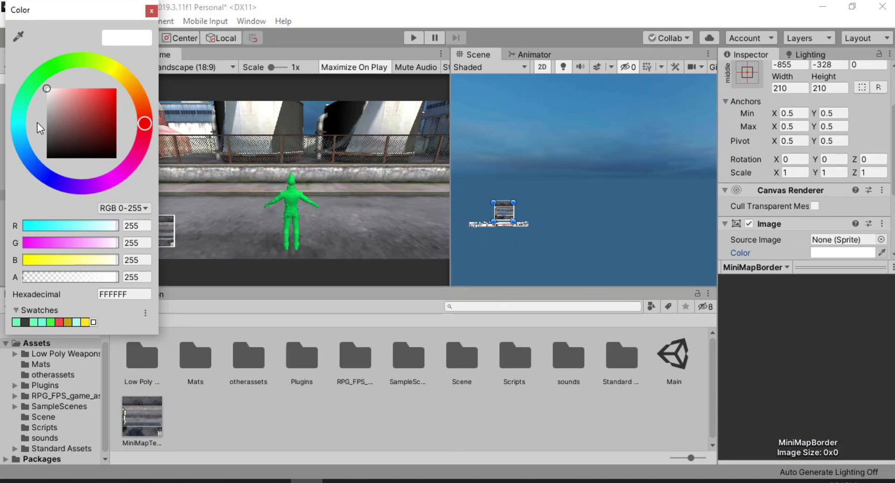
{"action": "left_click_drag", "start_coordinate": [37, 123], "coordinate": [48, 176]}
{"action": "mouse_move", "coordinate": [91, 112]}
{"action": "left_mouse_down"}
{"action": "mouse_move", "coordinate": [114, 90]}
{"action": "mouse_move", "coordinate": [45, 88]}
{"action": "left_mouse_up"}
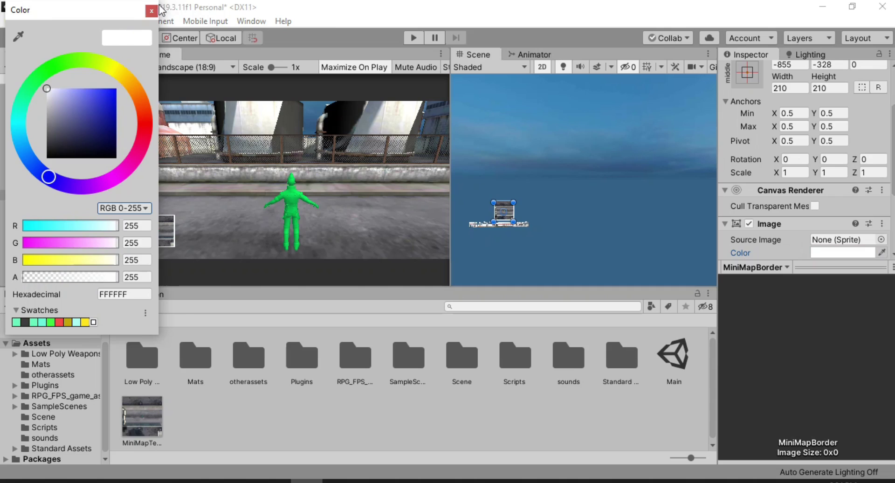
{"action": "left_click", "coordinate": [151, 10]}
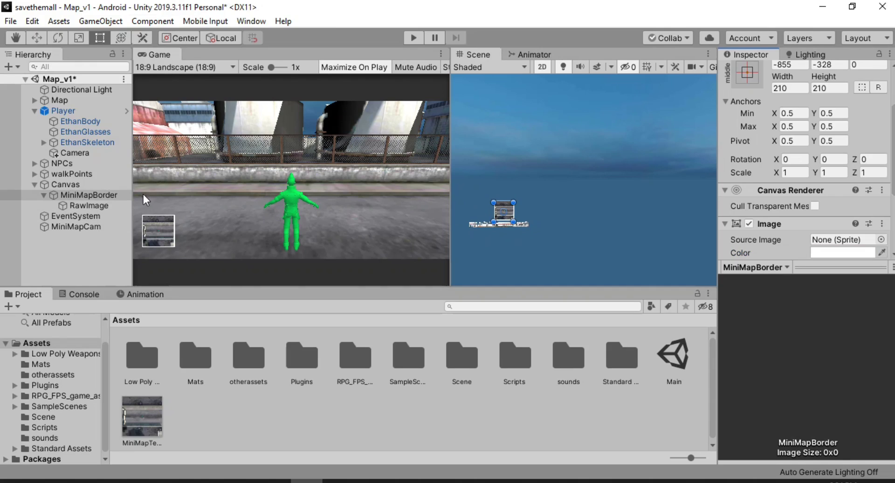
Step: Add a sprite under the Player using the ButtonAccelerator arrow image
{"action": "double_click", "coordinate": [72, 110]}
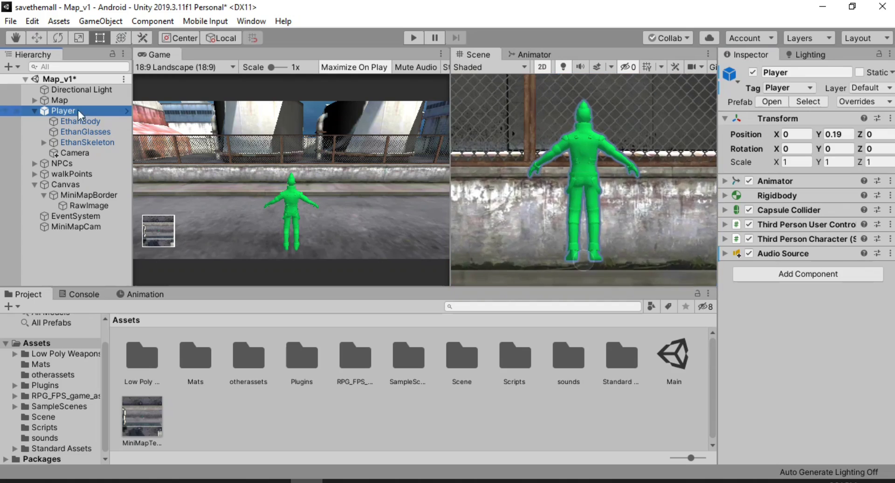
{"action": "key", "text": "w"}
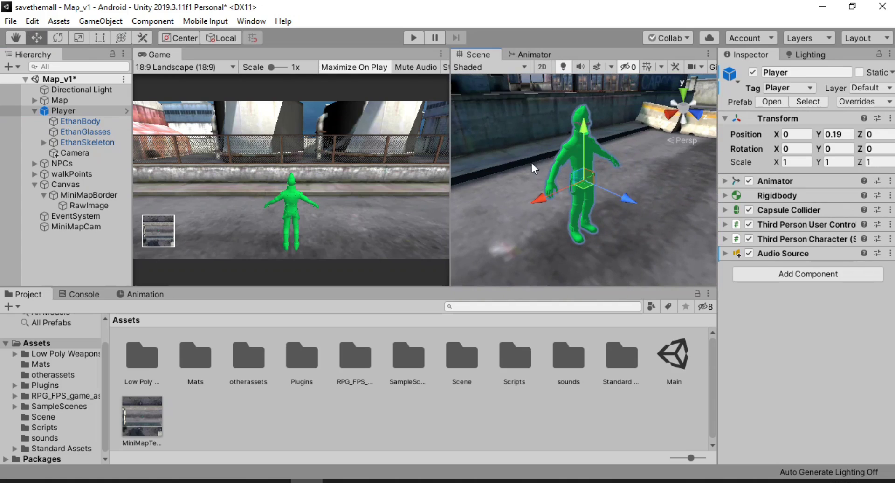
{"action": "right_click", "coordinate": [68, 111]}
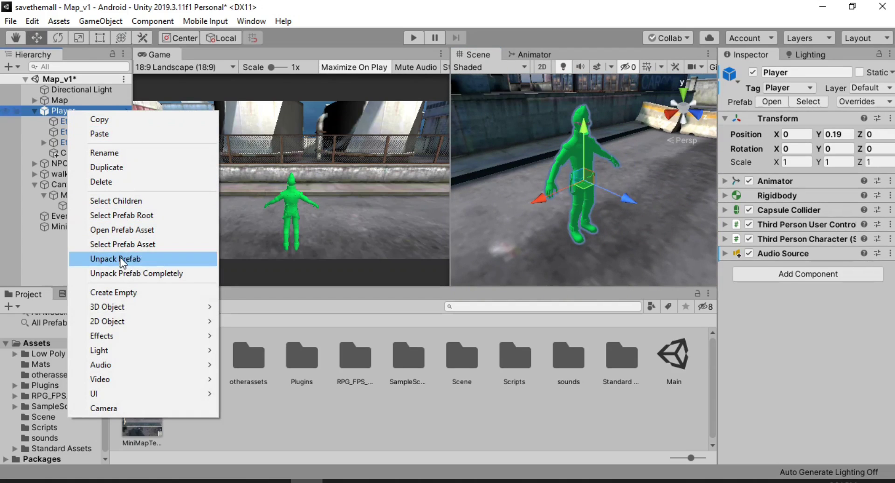
{"action": "mouse_move", "coordinate": [156, 325]}
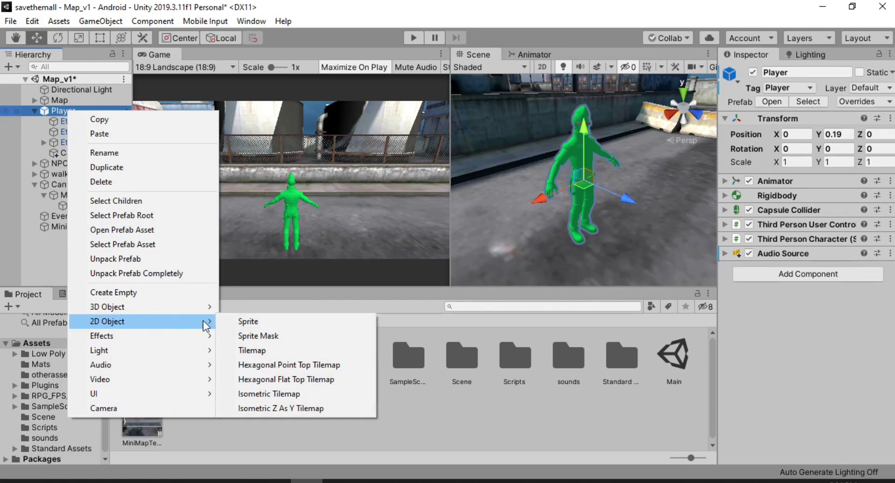
{"action": "left_click", "coordinate": [260, 316]}
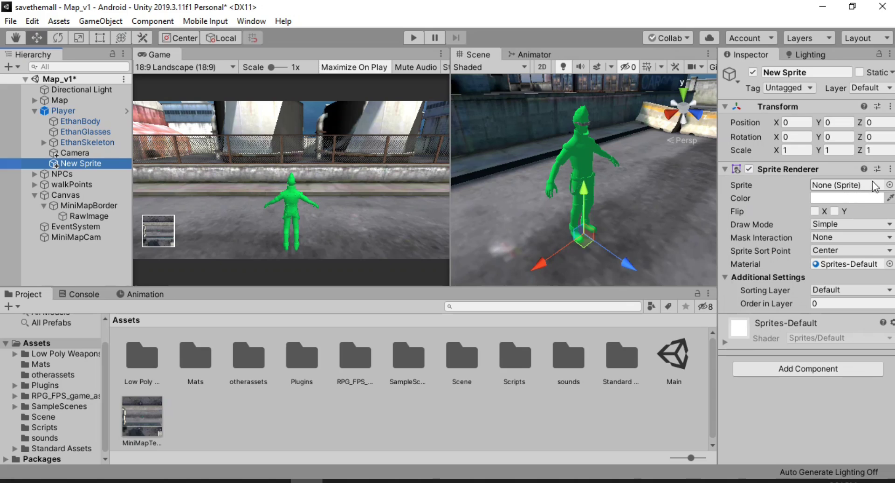
{"action": "left_click", "coordinate": [889, 185]}
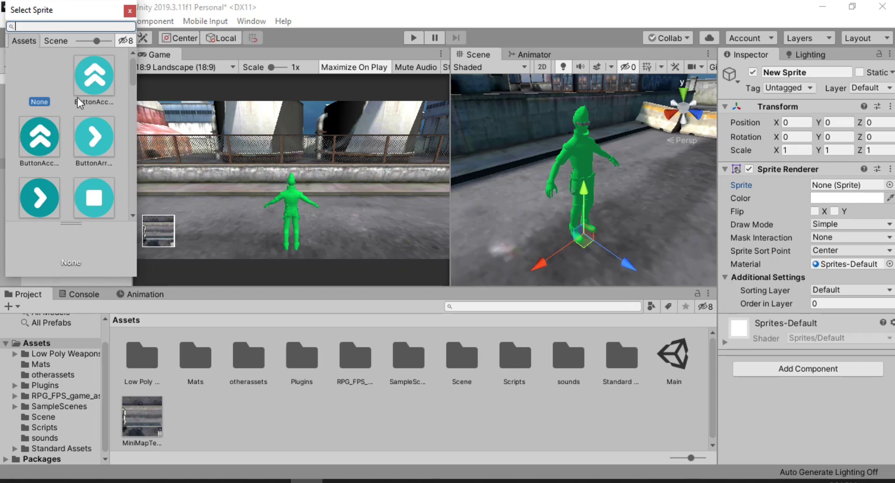
{"action": "left_click", "coordinate": [92, 92]}
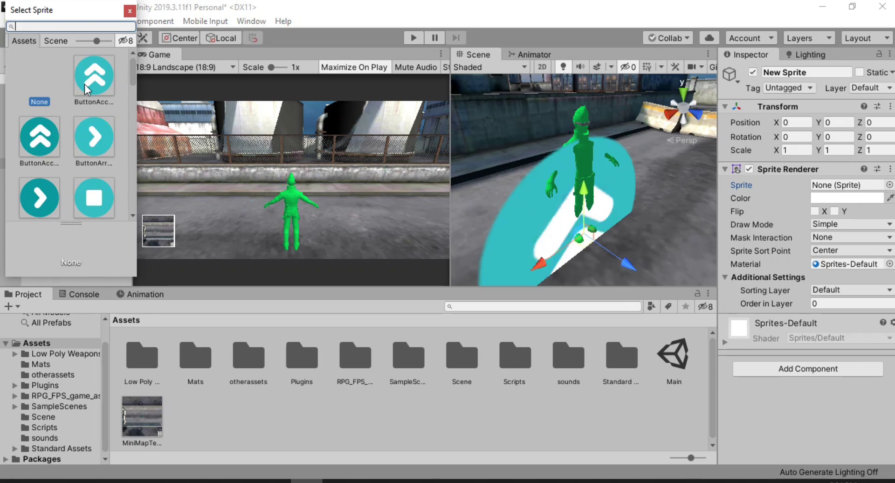
{"action": "left_click", "coordinate": [129, 10]}
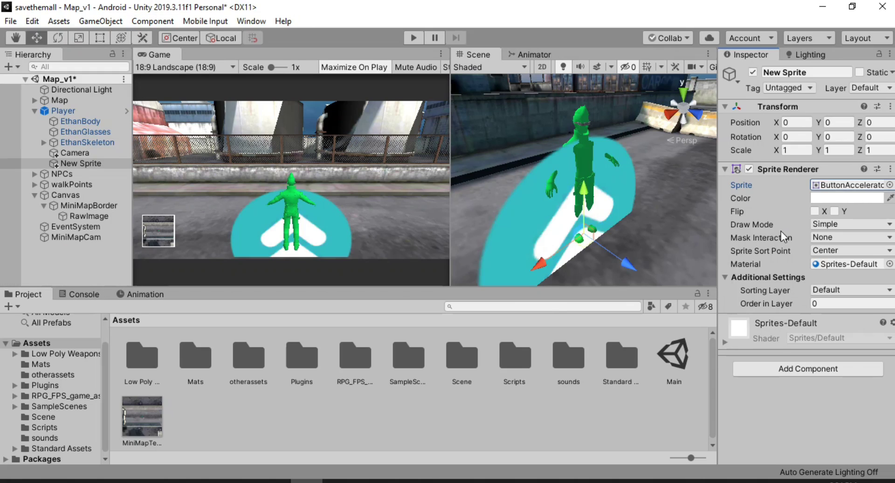
Step: Set the new sprite's X rotation to 90
{"action": "left_click", "coordinate": [798, 137]}
{"action": "left_click", "coordinate": [798, 137]}
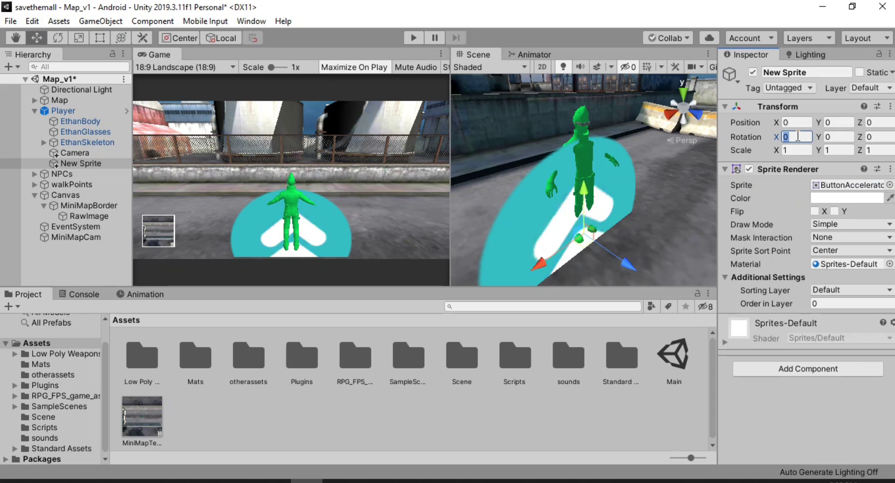
{"action": "type", "text": "90"}
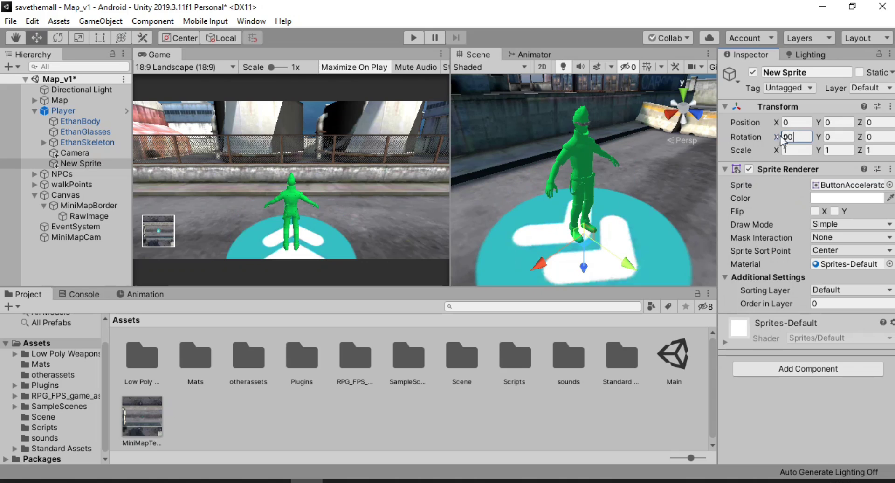
{"action": "scroll", "coordinate": [593, 214], "scroll_direction": "down", "scroll_amount": 5}
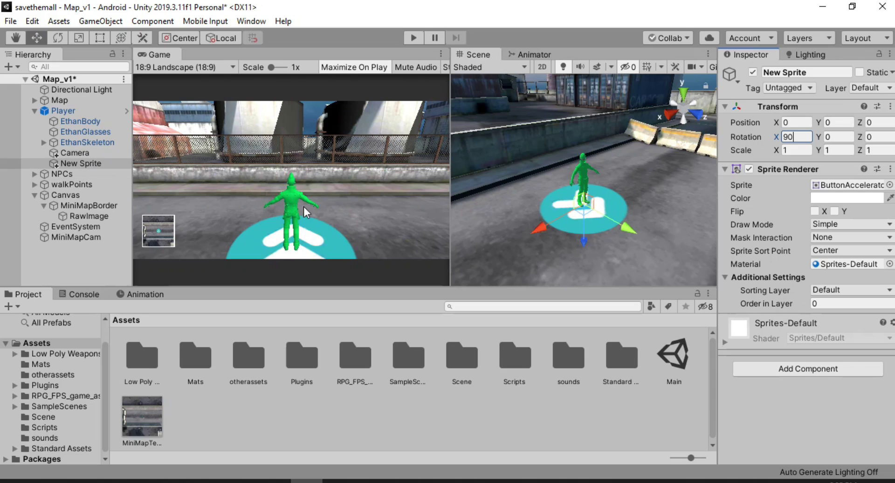
Step: Rename the sprite MiniMapIcon and assign it to the miniMapSprites layer
{"action": "left_click", "coordinate": [95, 162]}
{"action": "key", "text": "F2"}
{"action": "type", "text": "MiniMapIcon"}
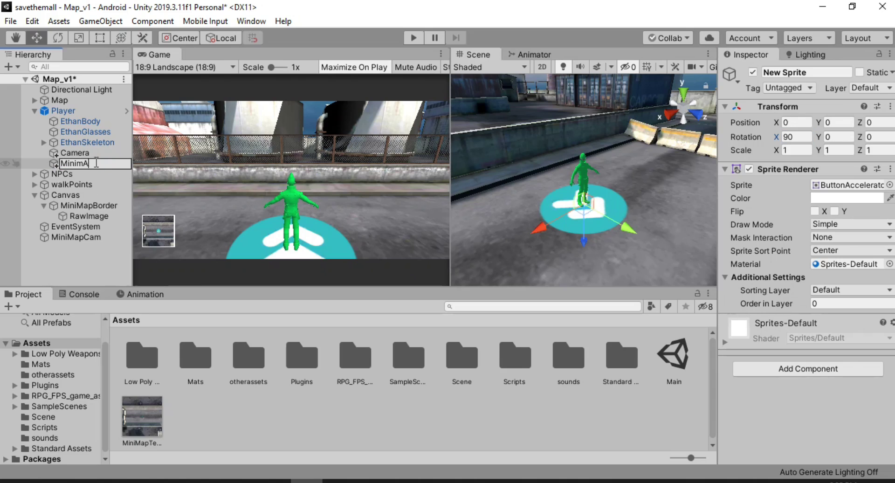
{"action": "key", "text": "Return"}
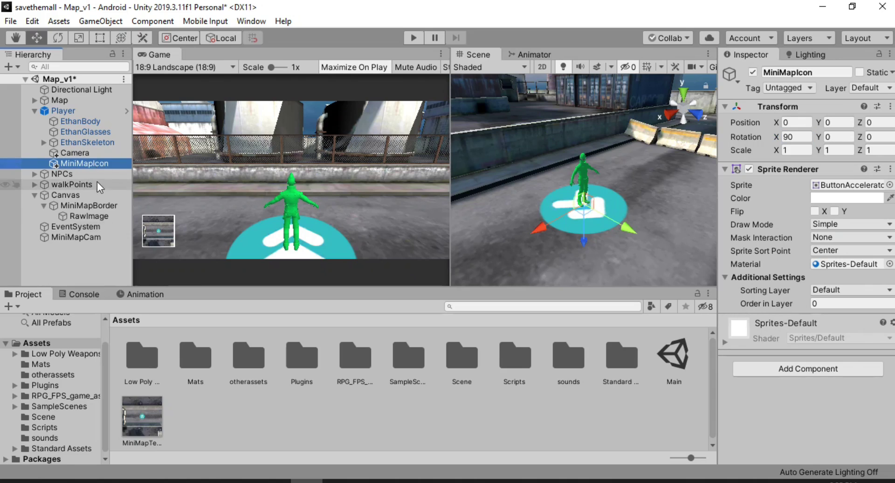
{"action": "left_click", "coordinate": [871, 88]}
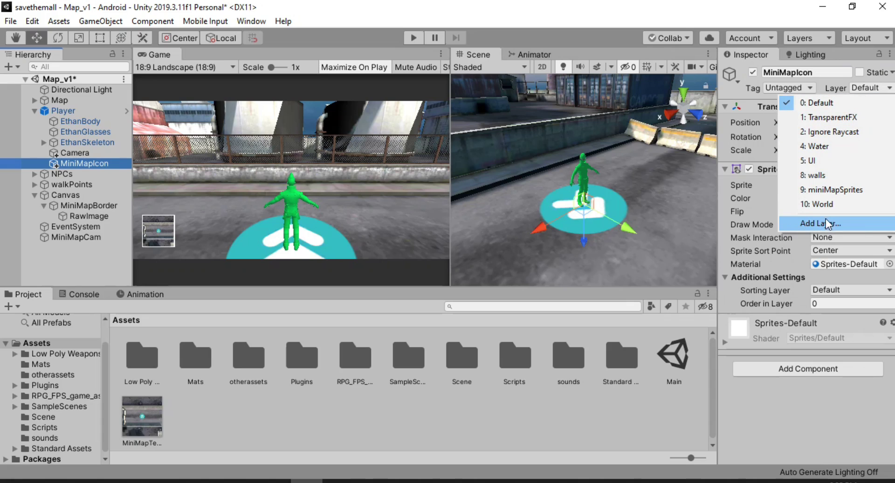
{"action": "left_click", "coordinate": [828, 192]}
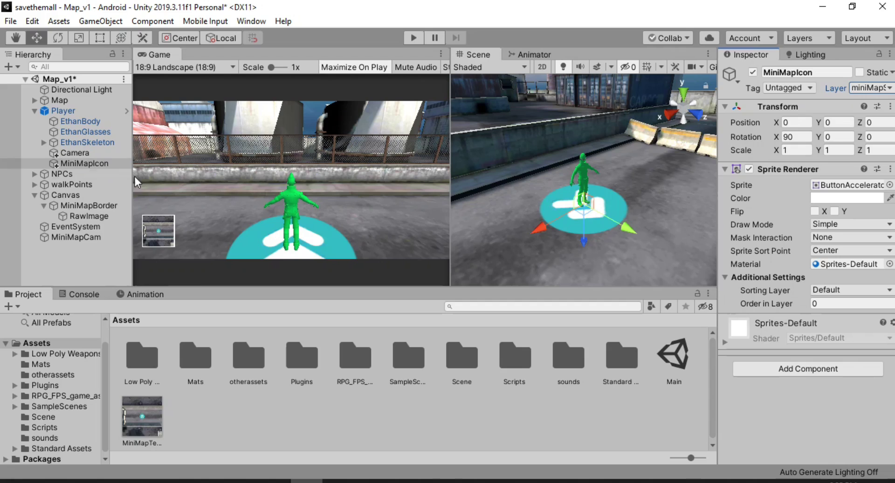
{"action": "left_click", "coordinate": [83, 154]}
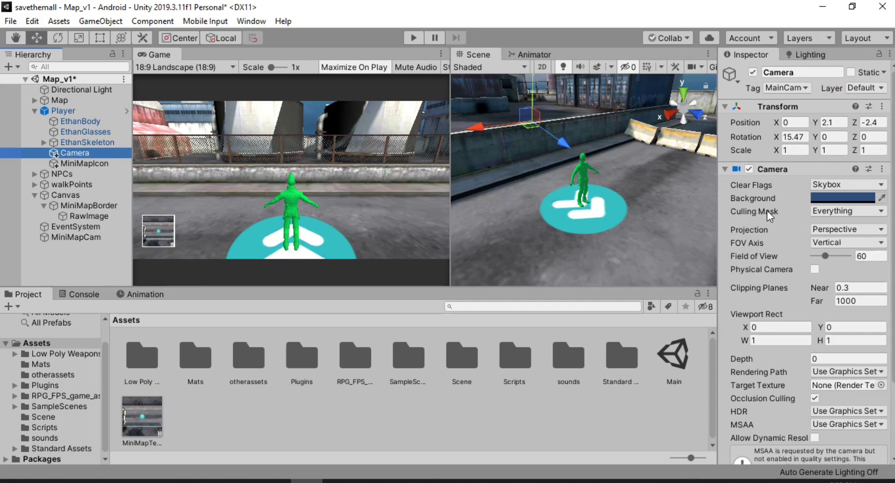
Step: Remove miniMapSprites from the Player camera's culling mask, then select MiniMapCam
{"action": "left_click", "coordinate": [832, 212]}
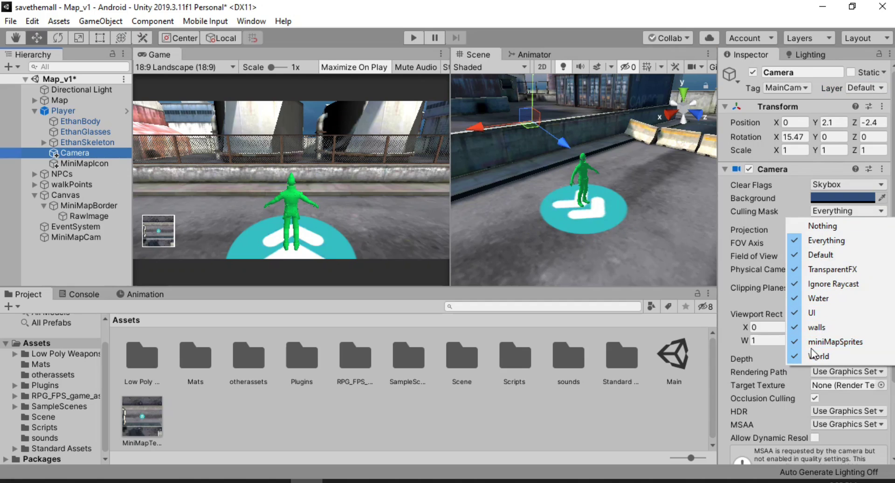
{"action": "left_click", "coordinate": [835, 342]}
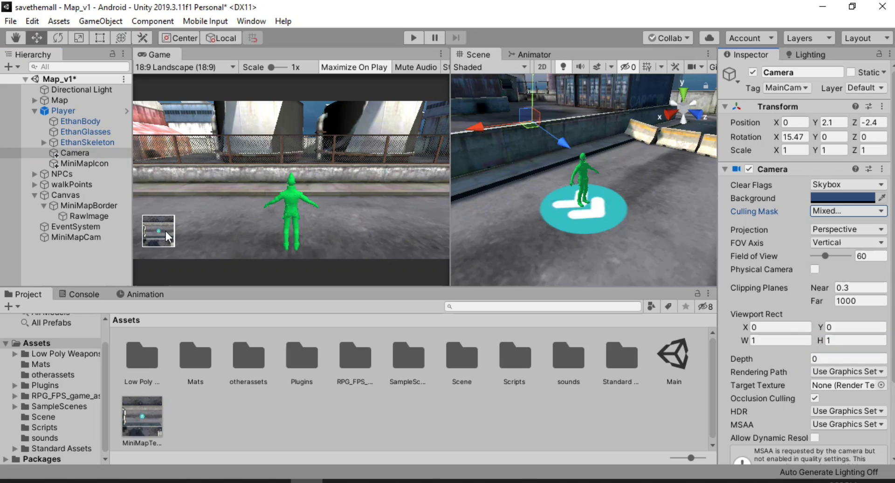
{"action": "left_click", "coordinate": [82, 237]}
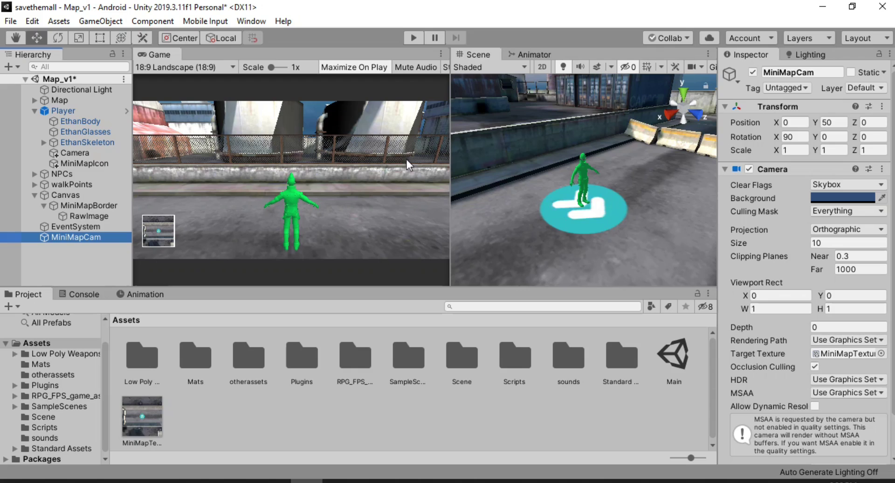
Step: Set the Map and all its children to the World layer, then select MiniMapCam
{"action": "left_click", "coordinate": [69, 99]}
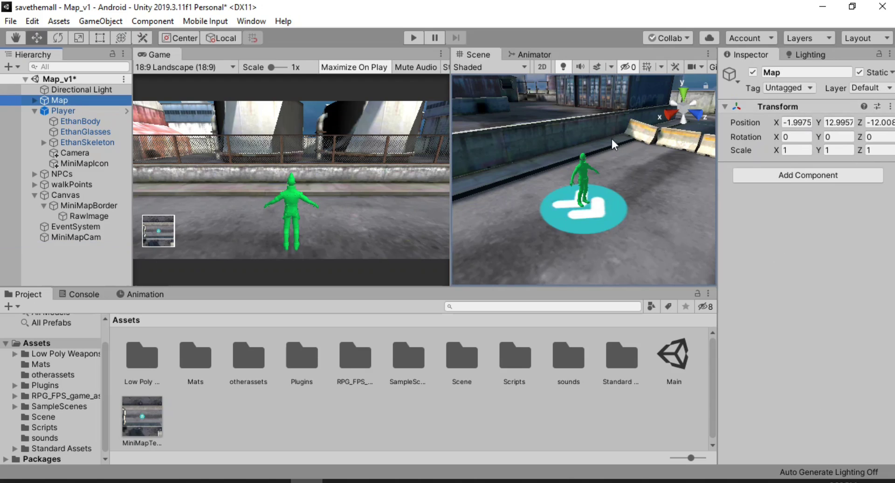
{"action": "left_click", "coordinate": [863, 88]}
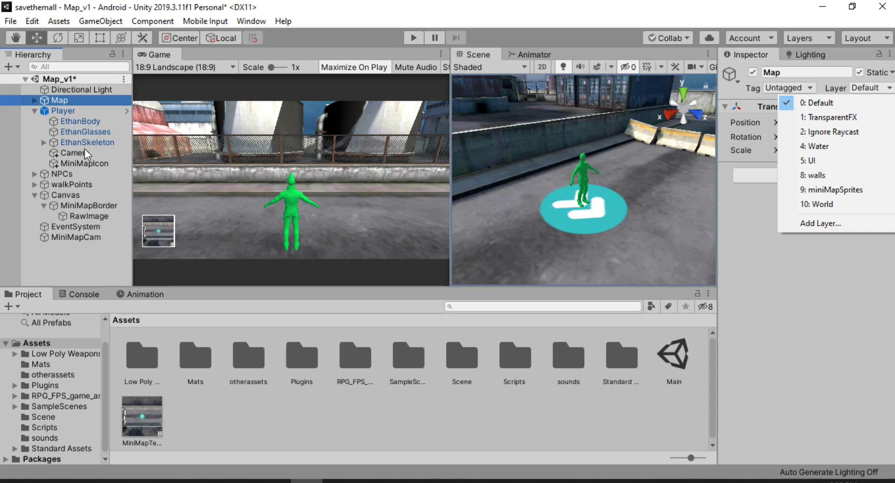
{"action": "left_click", "coordinate": [834, 201]}
{"action": "left_click", "coordinate": [401, 271]}
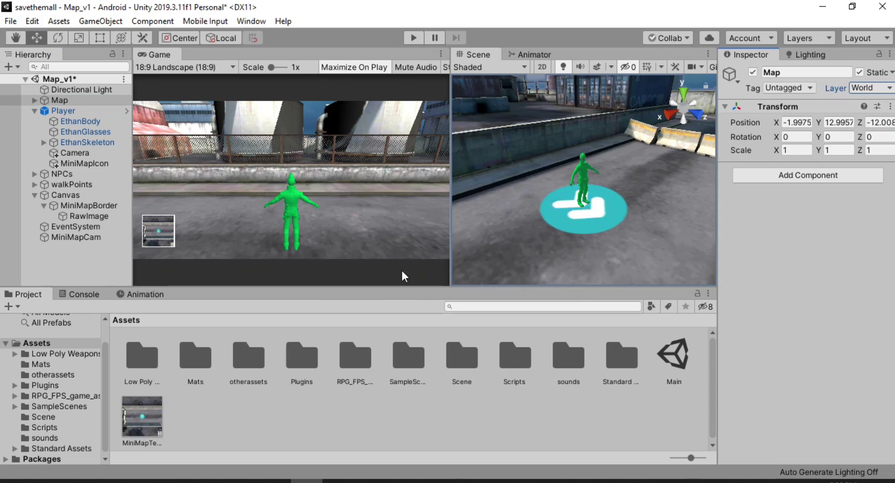
{"action": "left_click", "coordinate": [30, 102]}
{"action": "left_click", "coordinate": [35, 100]}
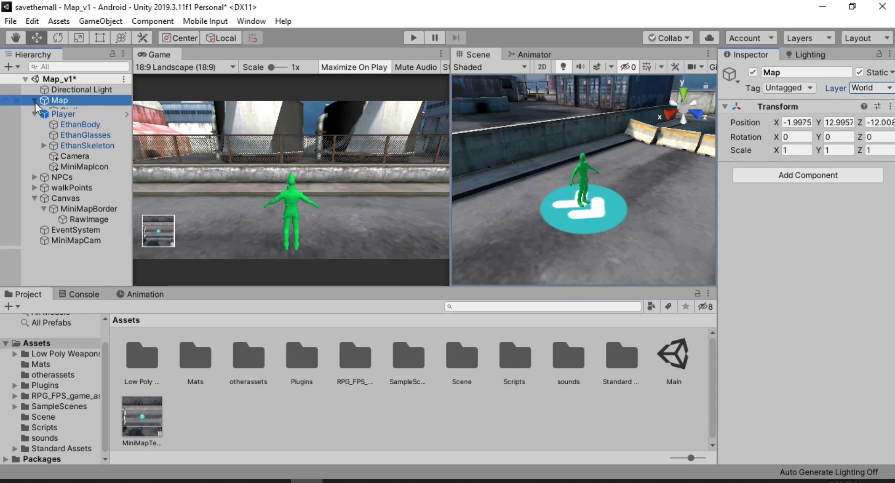
{"action": "left_click", "coordinate": [44, 111]}
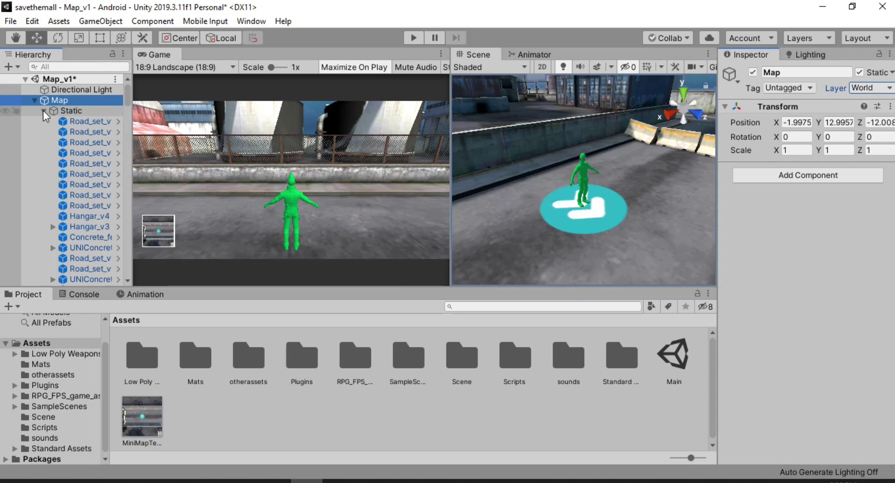
{"action": "left_click", "coordinate": [43, 110]}
{"action": "left_click", "coordinate": [34, 100]}
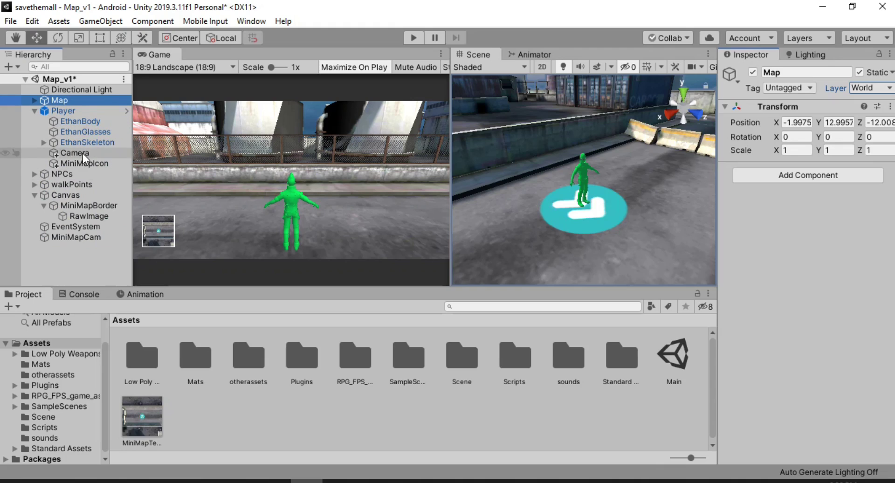
{"action": "left_click", "coordinate": [82, 236]}
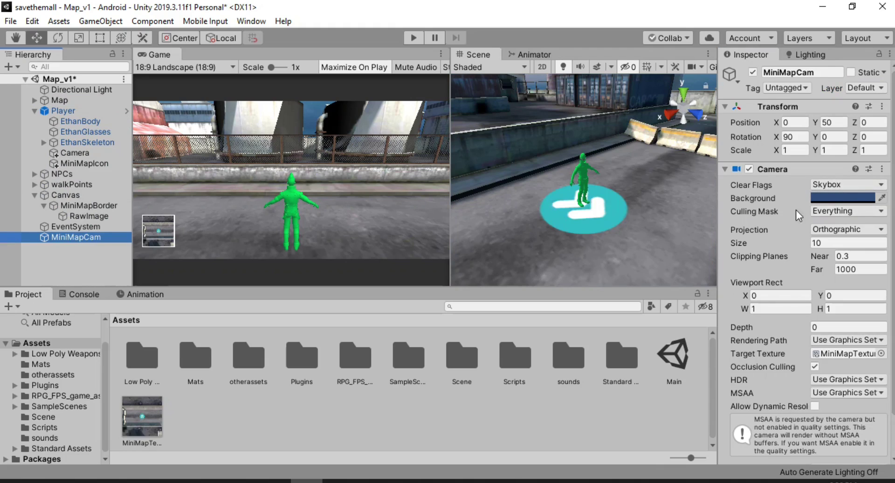
Step: Limit MiniMapCam's culling mask to miniMapSprites and World, and set its size to 8
{"action": "left_click", "coordinate": [824, 212]}
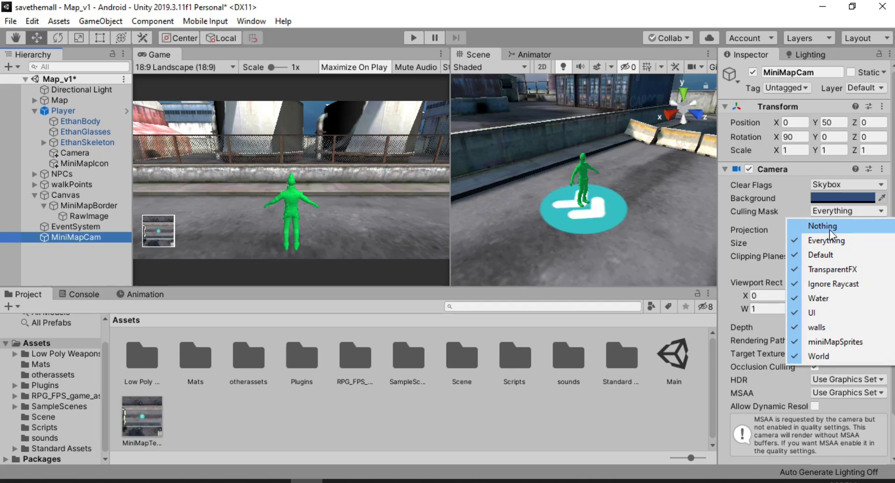
{"action": "left_click", "coordinate": [829, 227]}
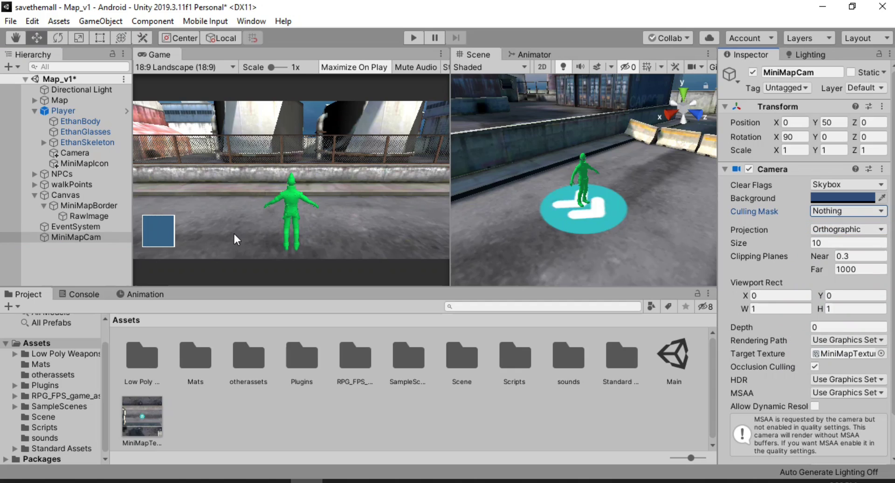
{"action": "left_click", "coordinate": [829, 208]}
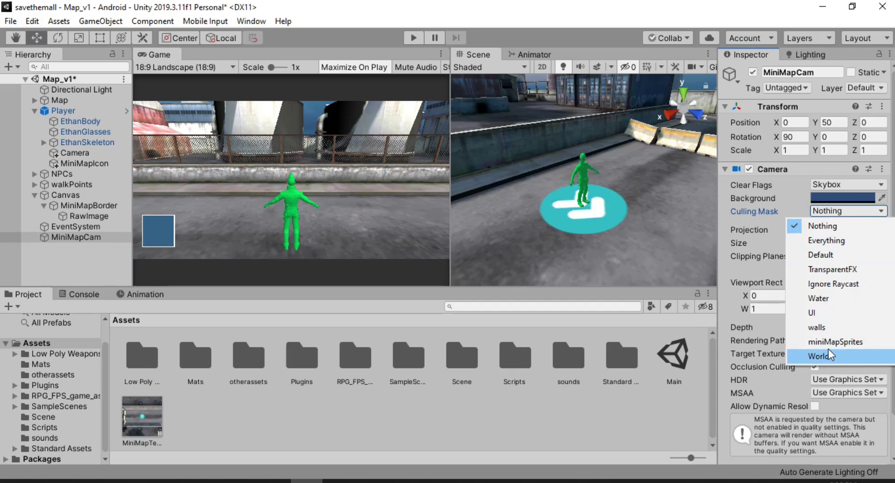
{"action": "left_click", "coordinate": [829, 343]}
{"action": "left_click", "coordinate": [821, 210]}
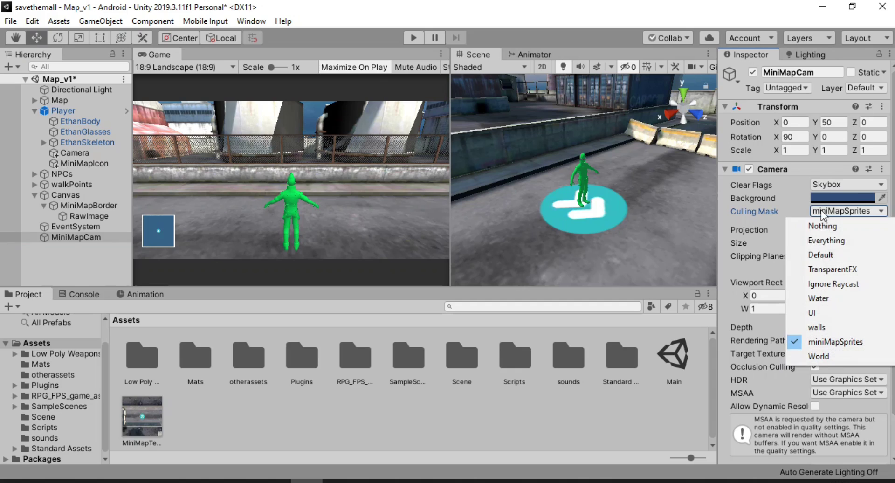
{"action": "left_click", "coordinate": [817, 357]}
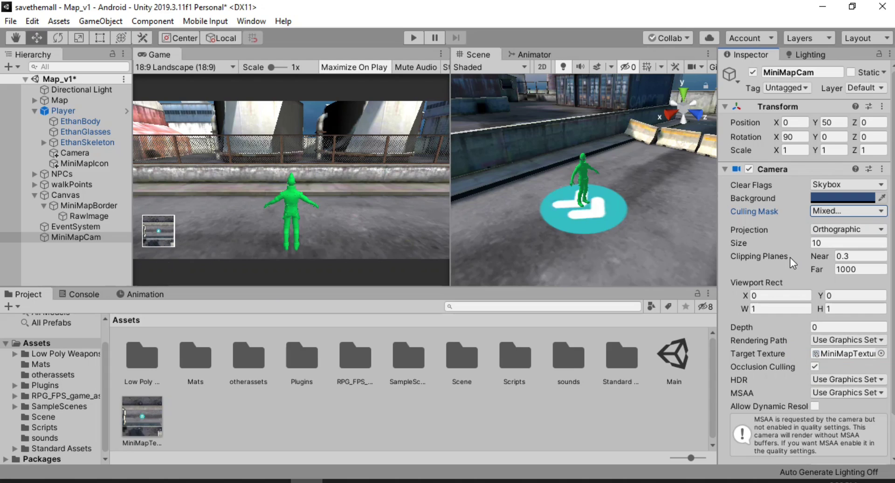
{"action": "left_click", "coordinate": [832, 243]}
{"action": "type", "text": "8"}
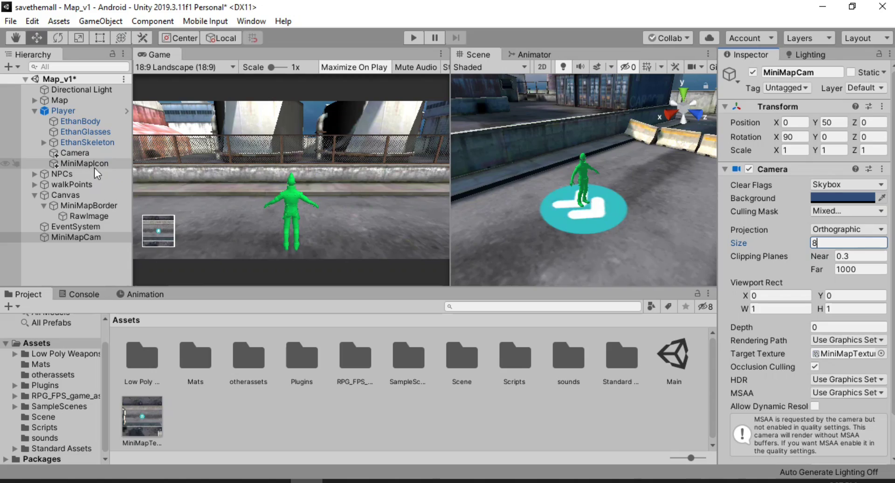
{"action": "left_click", "coordinate": [415, 38]}
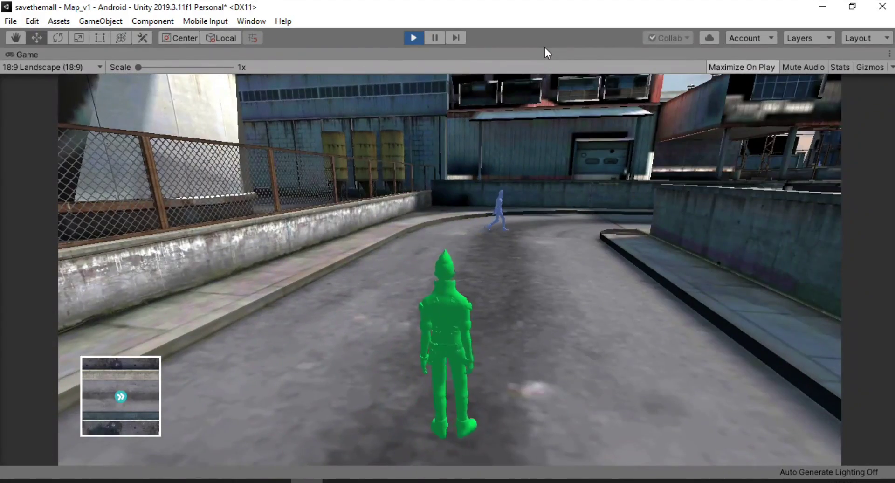
{"action": "key", "text": "w"}
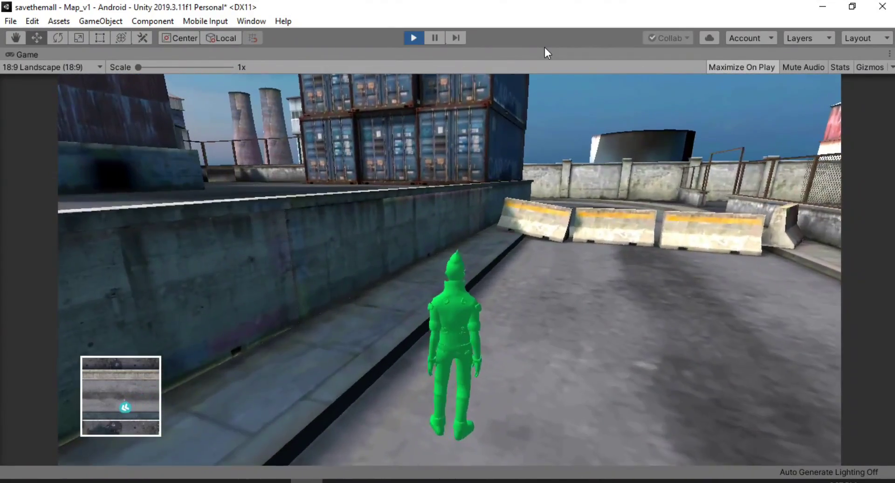
{"action": "key", "text": "a"}
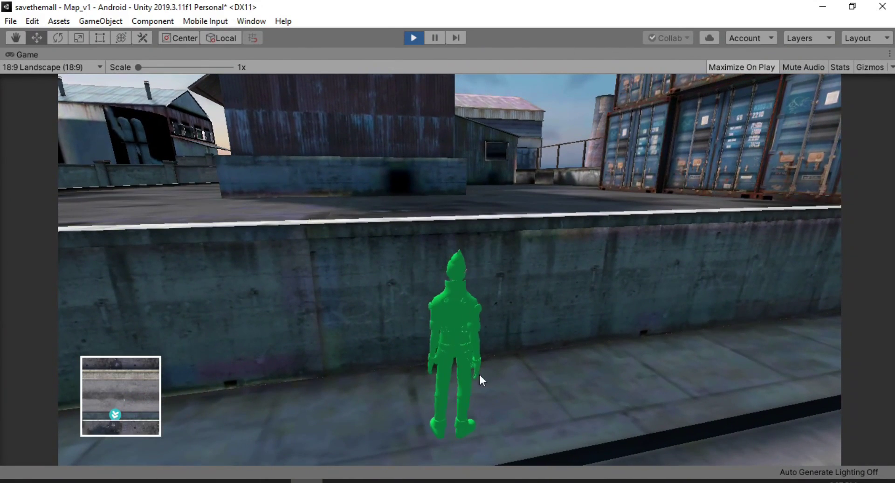
{"action": "left_click", "coordinate": [413, 38]}
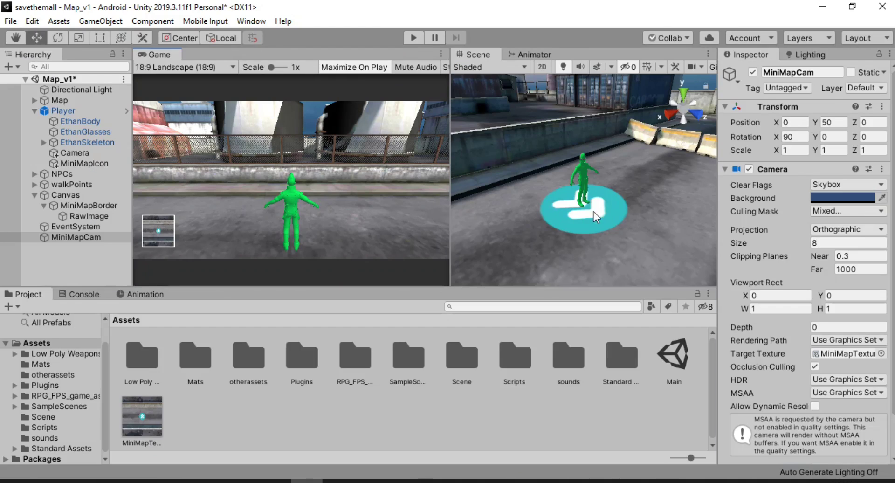
Step: Set MiniMapIcon's Position Y to 10
{"action": "left_click", "coordinate": [68, 165]}
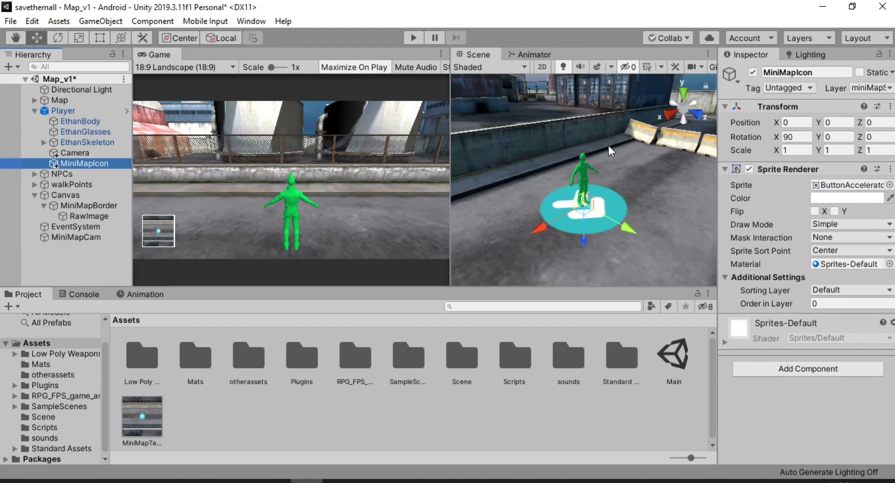
{"action": "left_click", "coordinate": [838, 122]}
{"action": "type", "text": "1"}
{"action": "scroll", "coordinate": [616, 136], "scroll_direction": "down", "scroll_amount": 5}
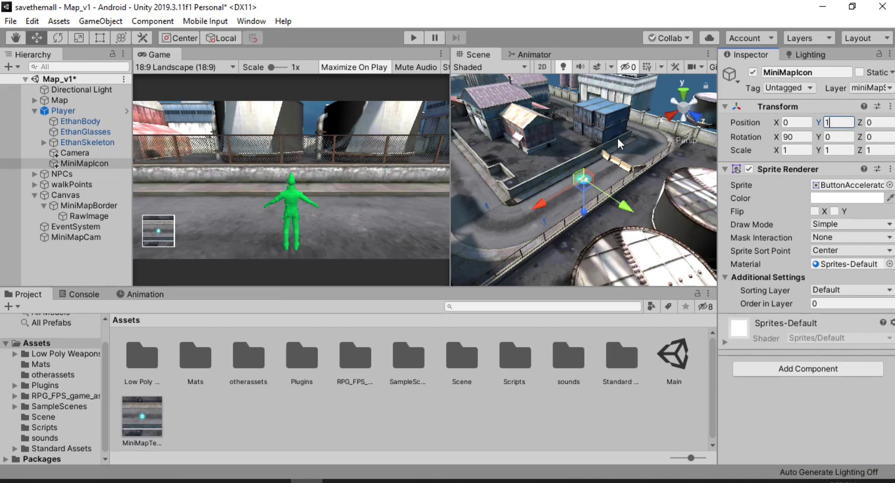
{"action": "type", "text": "0"}
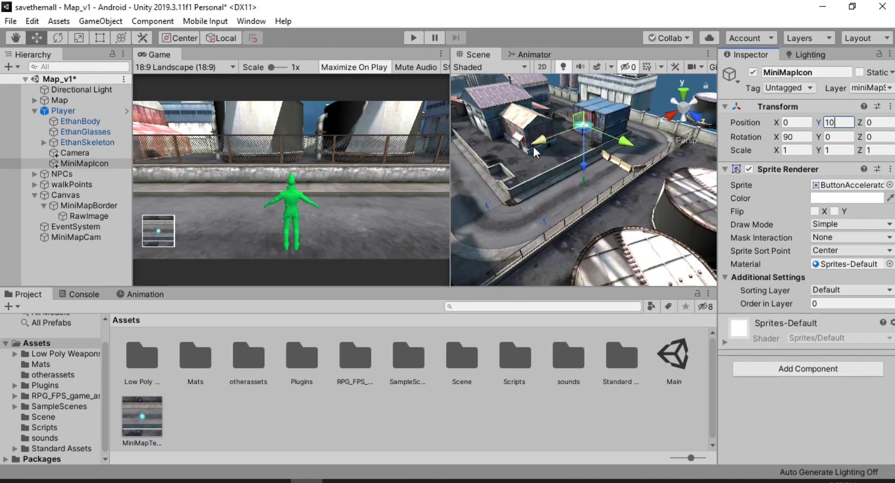
{"action": "left_click_drag", "start_coordinate": [533, 145], "coordinate": [578, 197], "text": "alt"}
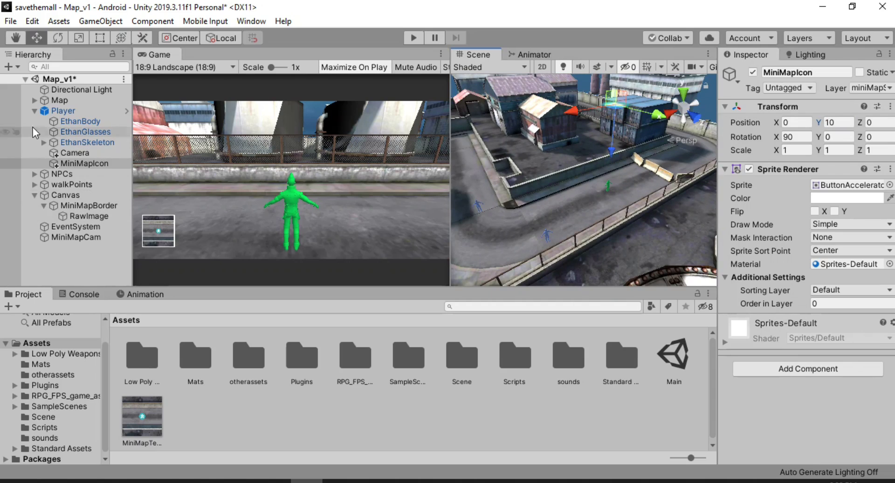
Step: Collapse Player and Canvas, and parent MiniMapCam under the Player
{"action": "left_click", "coordinate": [35, 110]}
{"action": "left_click", "coordinate": [34, 142]}
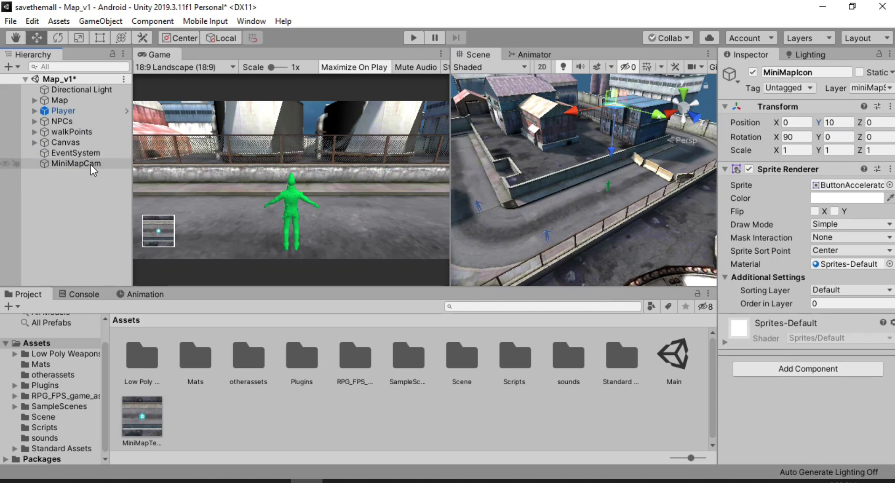
{"action": "left_click_drag", "start_coordinate": [91, 164], "coordinate": [74, 114]}
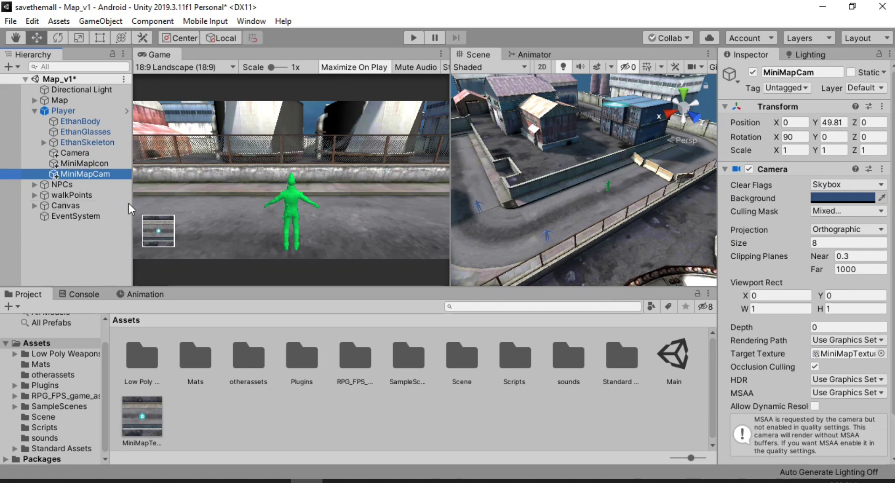
Step: Play-test the minimap, then try tilting the Player's rotation and undo it
{"action": "left_click", "coordinate": [416, 41]}
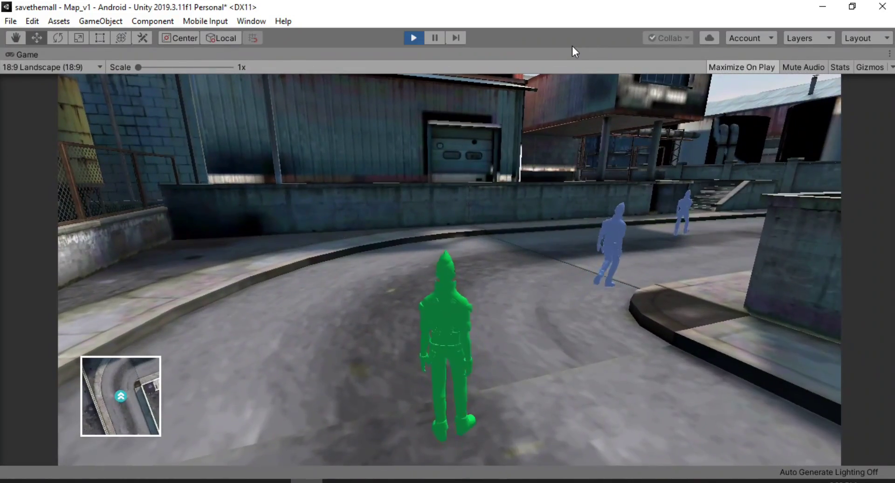
{"action": "left_click", "coordinate": [420, 41]}
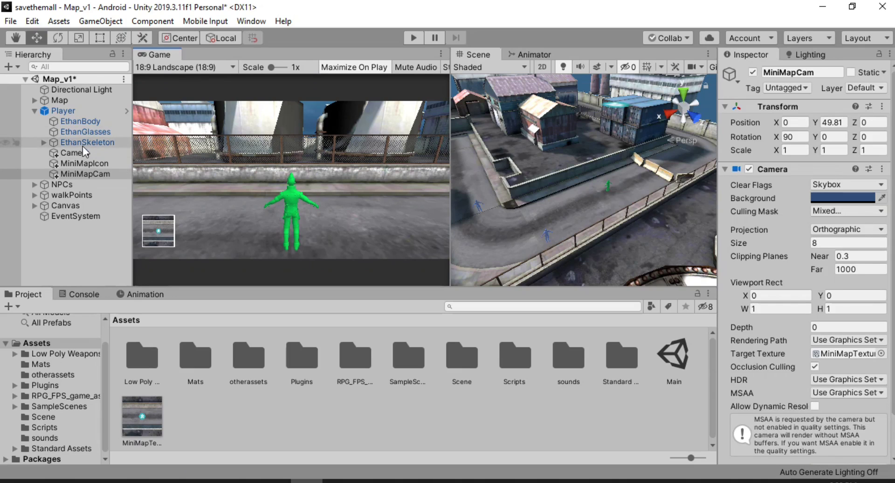
{"action": "left_click_drag", "start_coordinate": [447, 210], "coordinate": [537, 209]}
{"action": "double_click", "coordinate": [63, 110]}
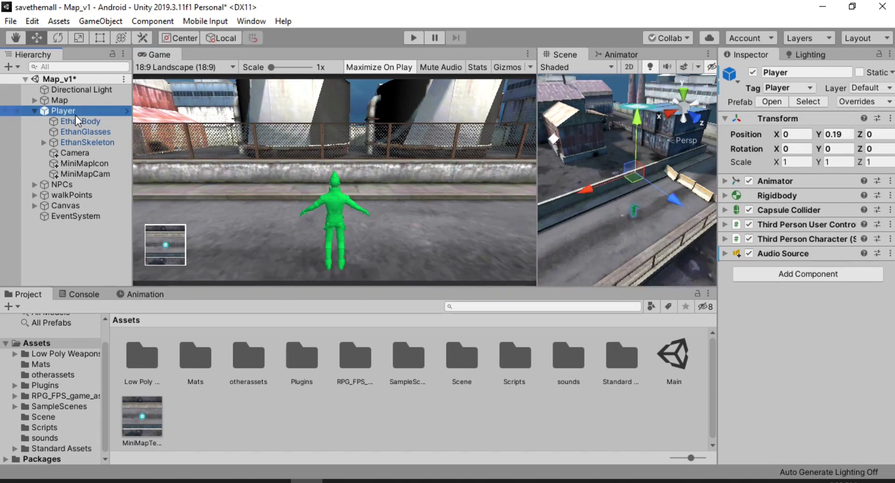
{"action": "left_click", "coordinate": [851, 148]}
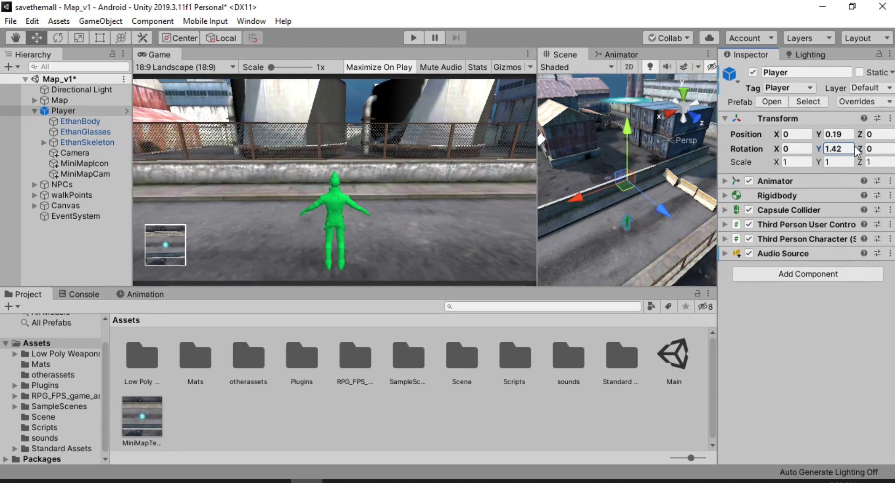
{"action": "left_click_drag", "start_coordinate": [862, 156], "coordinate": [26, 127]}
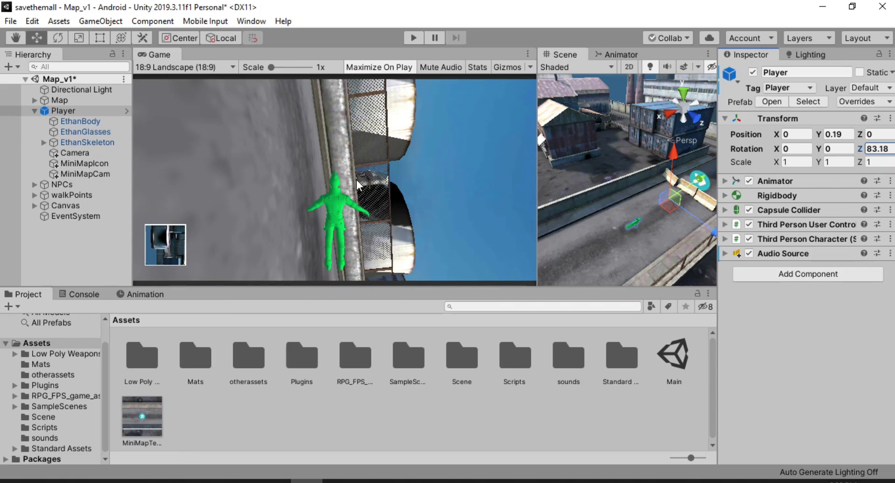
{"action": "key", "text": "ctrl+z"}
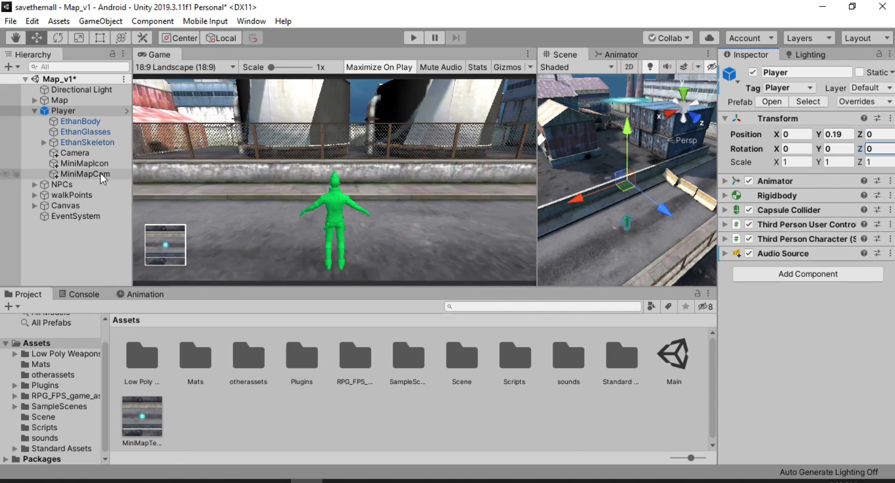
Step: Move MiniMapCam back to the scene root and search Add Component for 'miniMapFl'
{"action": "left_click_drag", "start_coordinate": [100, 172], "coordinate": [89, 235]}
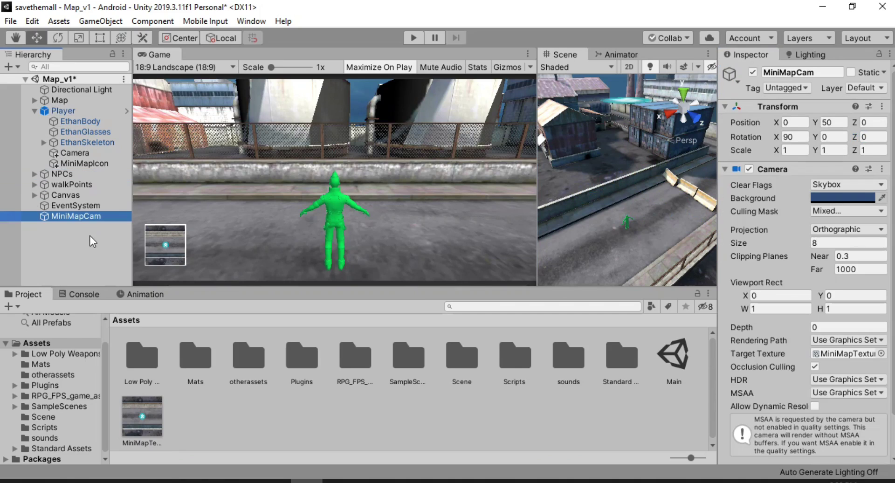
{"action": "left_click", "coordinate": [732, 172]}
{"action": "left_click", "coordinate": [802, 197]}
{"action": "type", "text": "miniMapFl"}
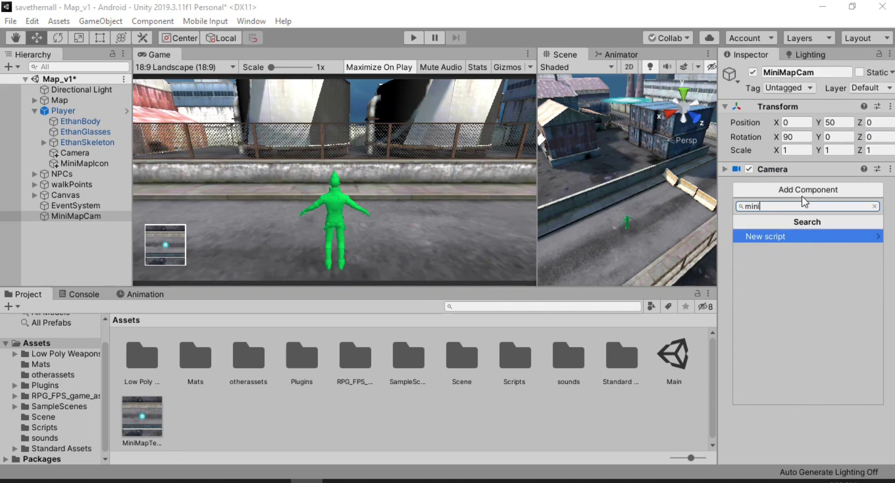